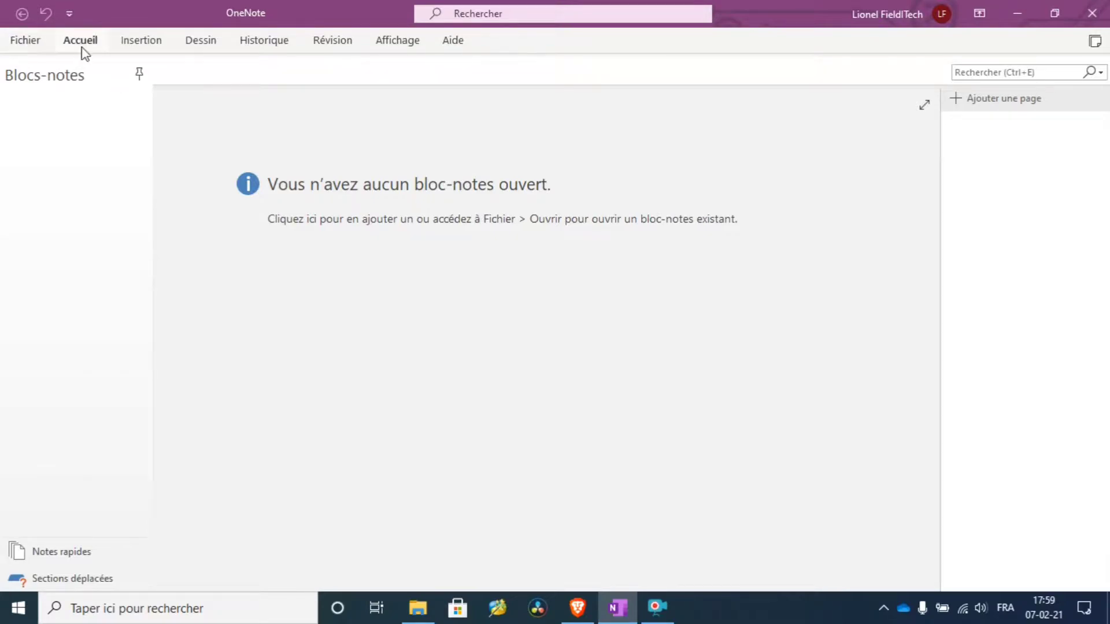
Step: Create a new notebook named "test local" stored on this PC
click(21, 46)
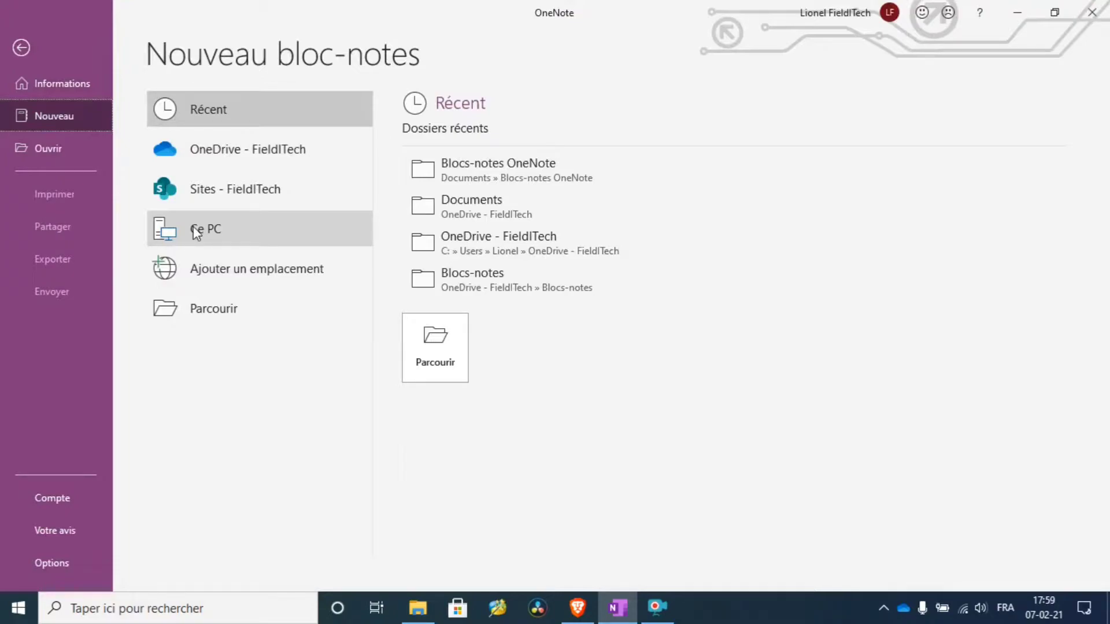
click(199, 242)
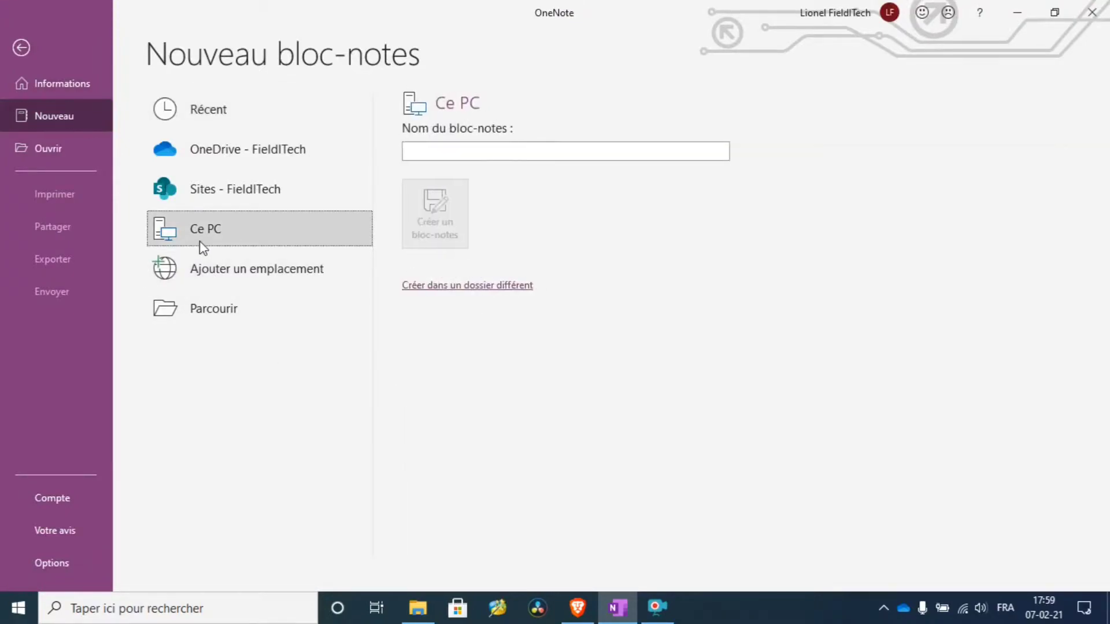
click(521, 153)
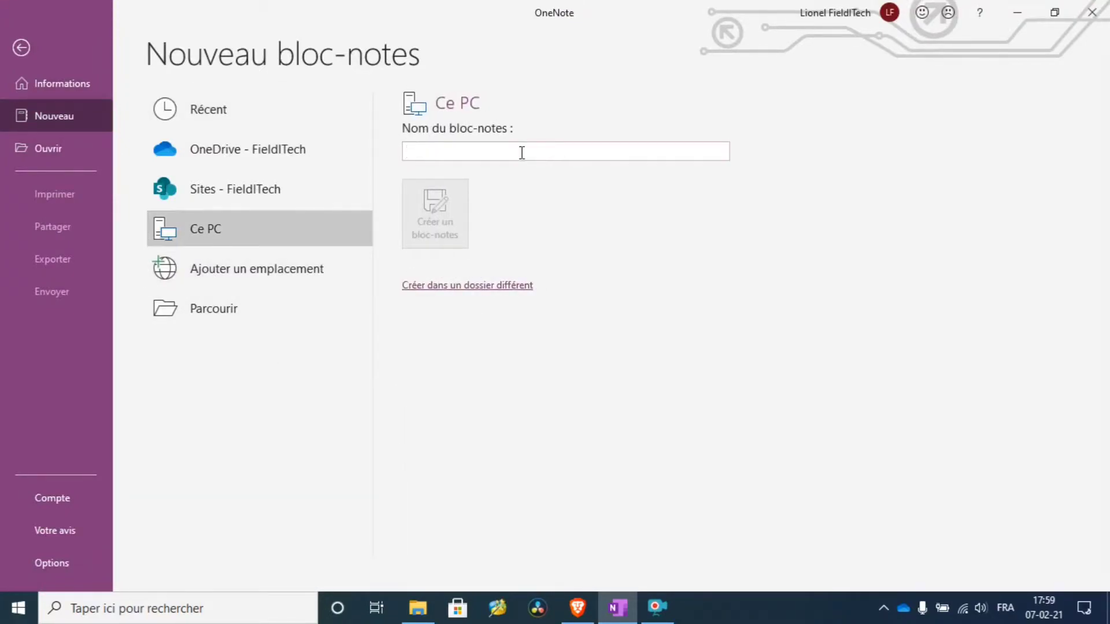
text(test)
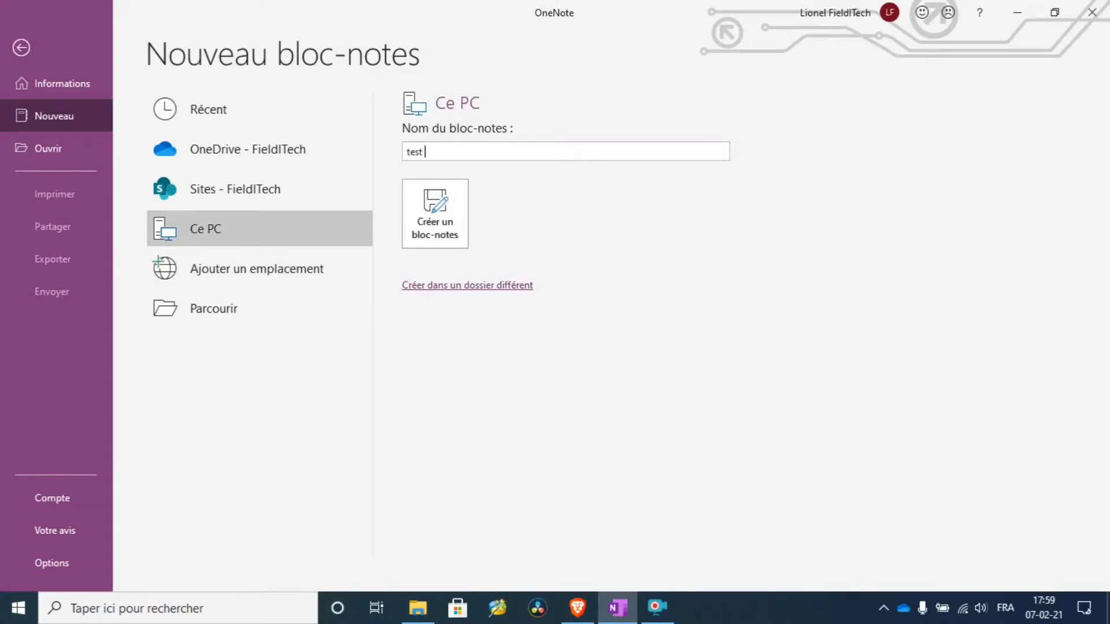
text( local)
click(439, 224)
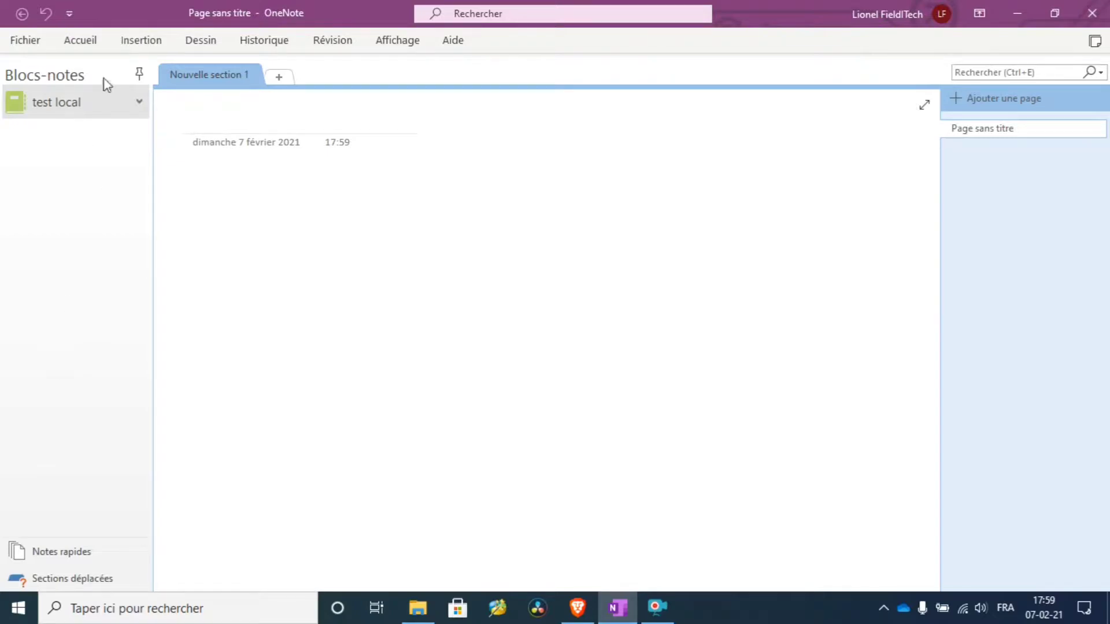
Step: Unpin the notebook list, expand it from the current notebook's name and pin it again
click(138, 75)
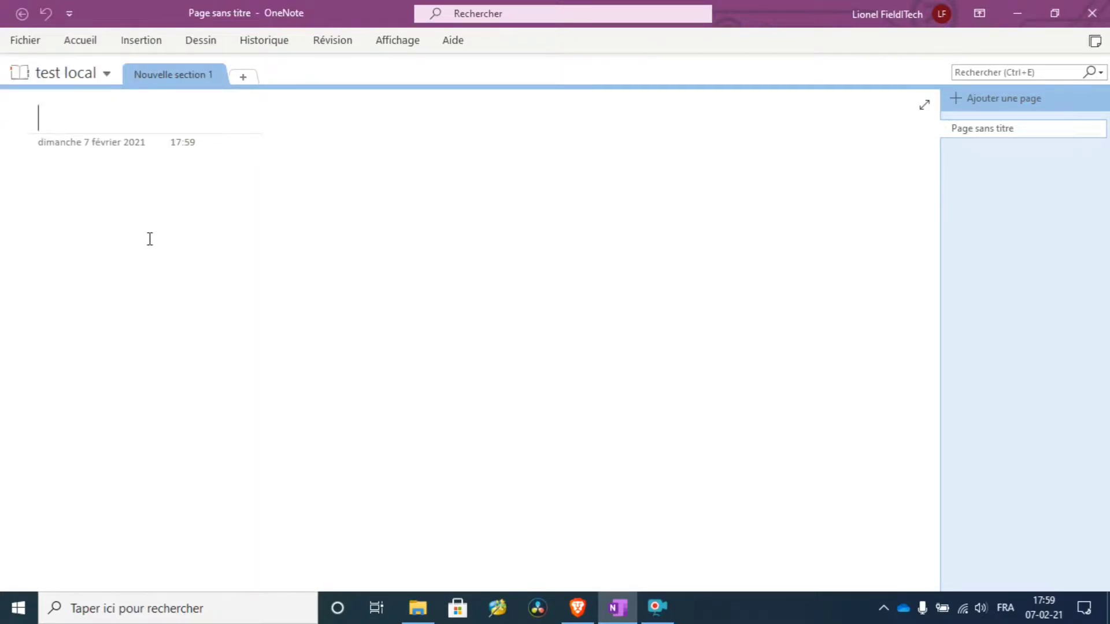
click(56, 80)
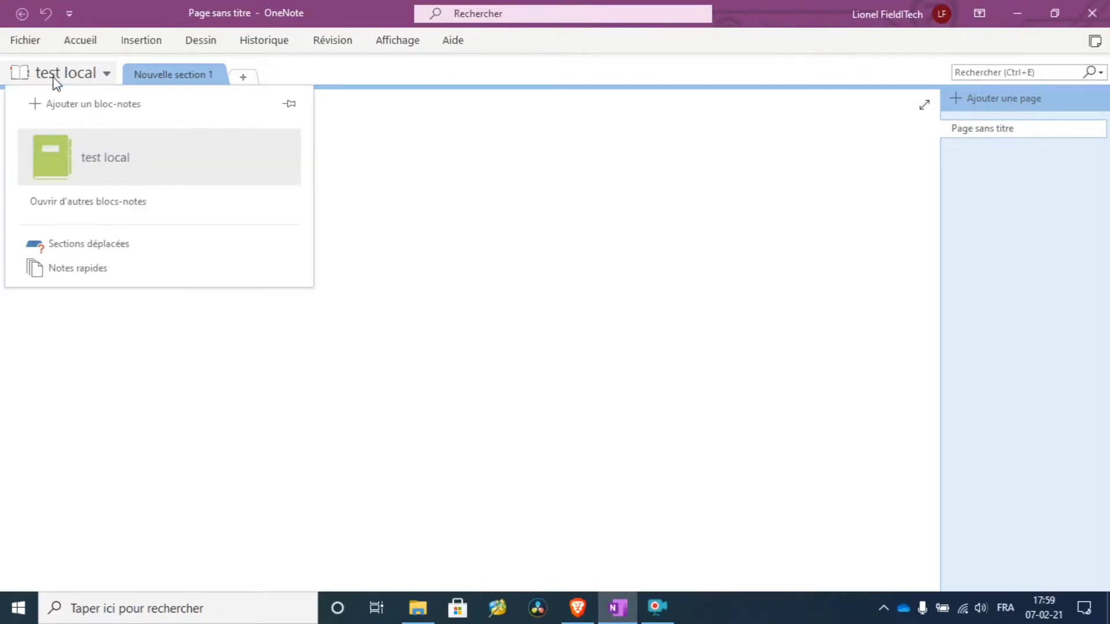
click(289, 104)
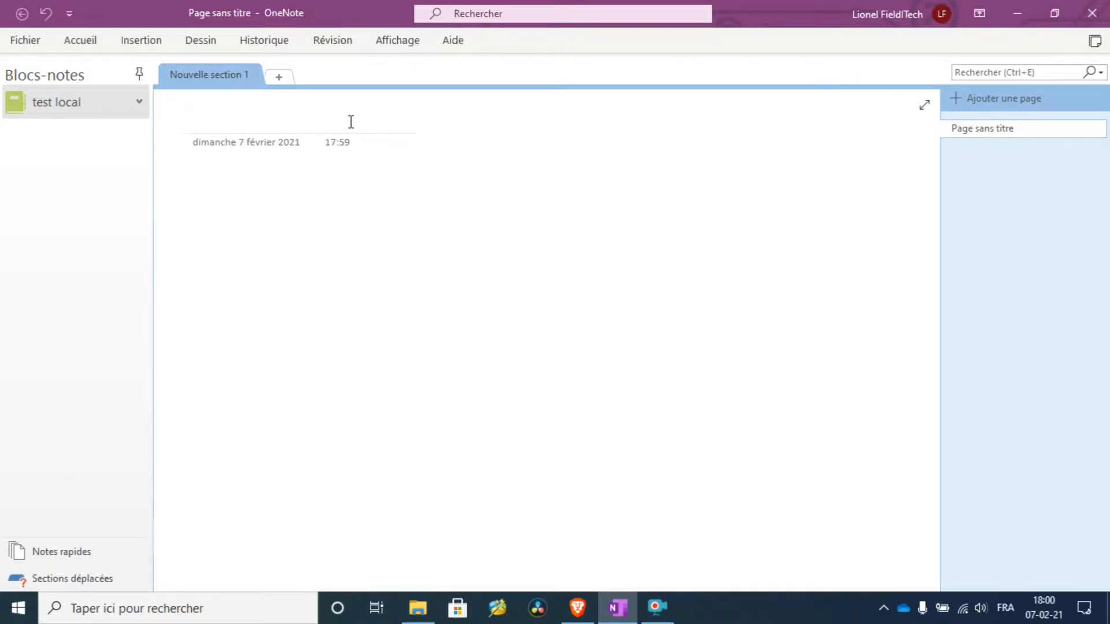
Step: Title the first page "Page 1 test local" and add a second page titled "Page 2"
text(pas)
key(BackSpace)
text(ge 1 test local)
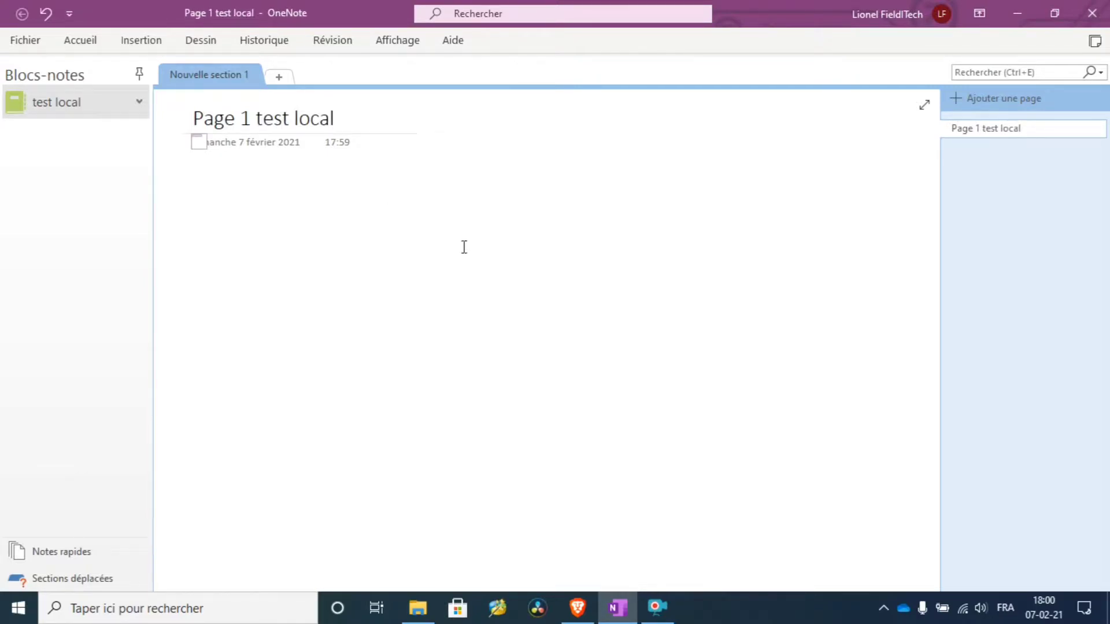
click(973, 99)
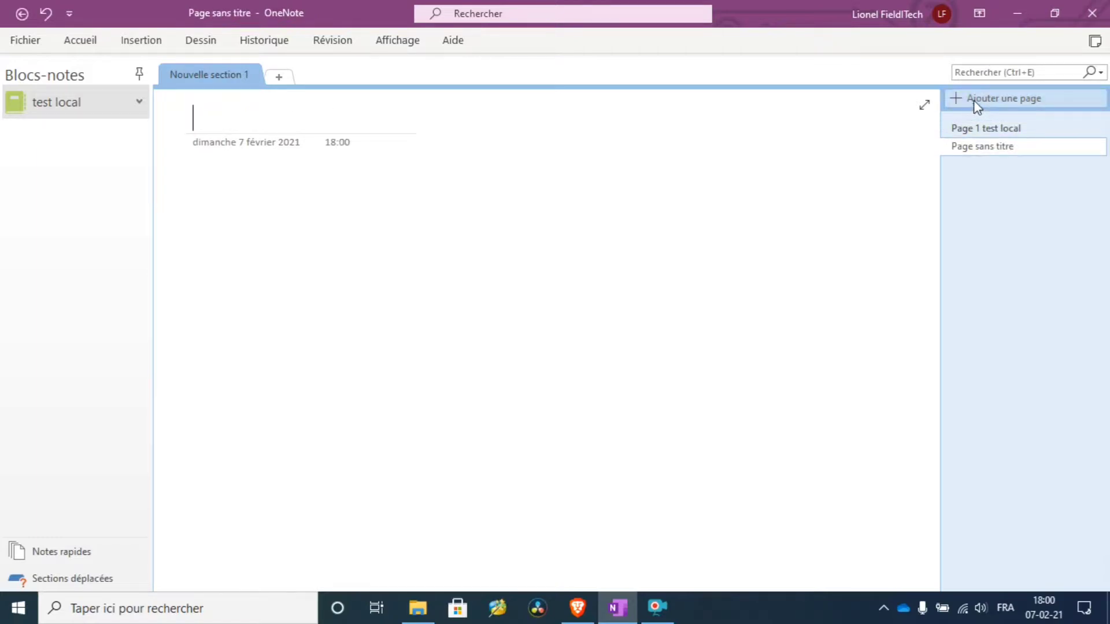
text(Page 2)
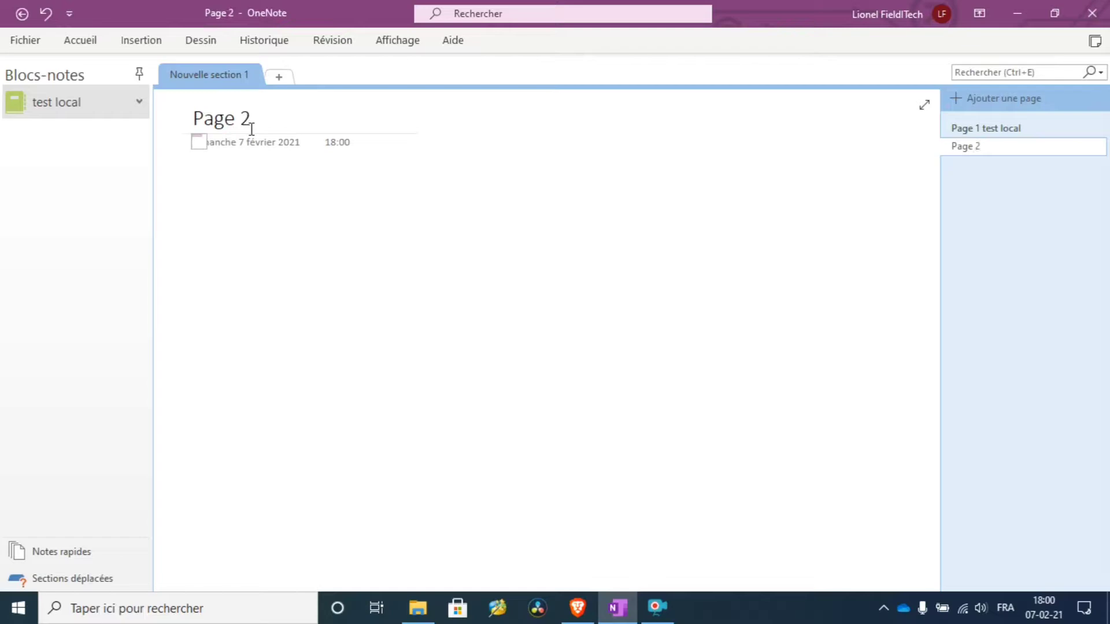
key(Return)
Step: Add a section named "Section2" to the test local notebook and return to the first section
click(281, 77)
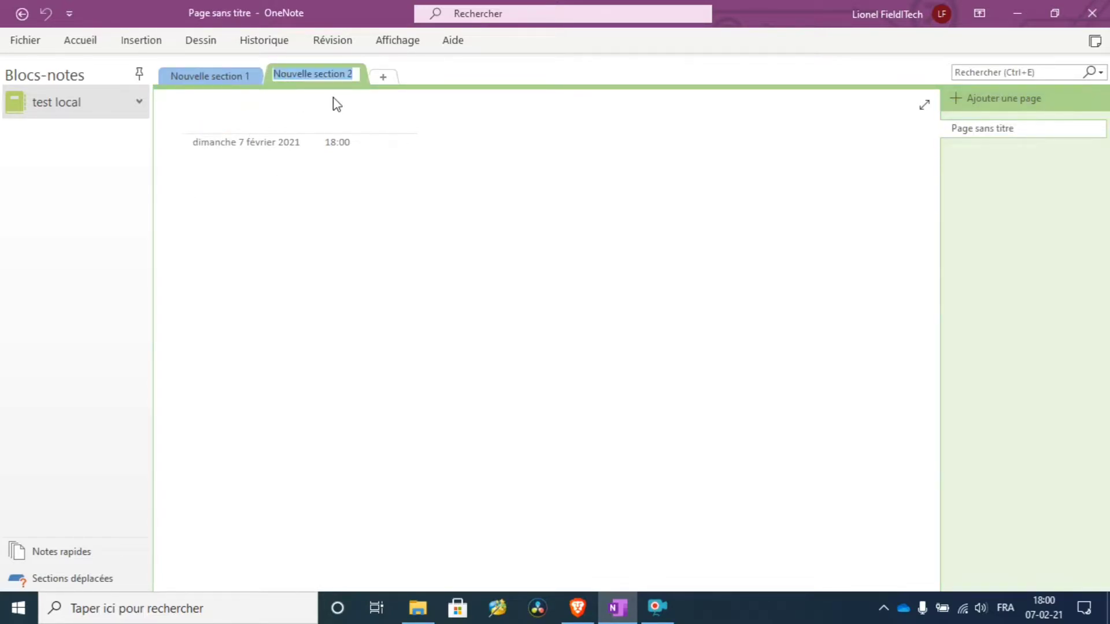
text(Sect)
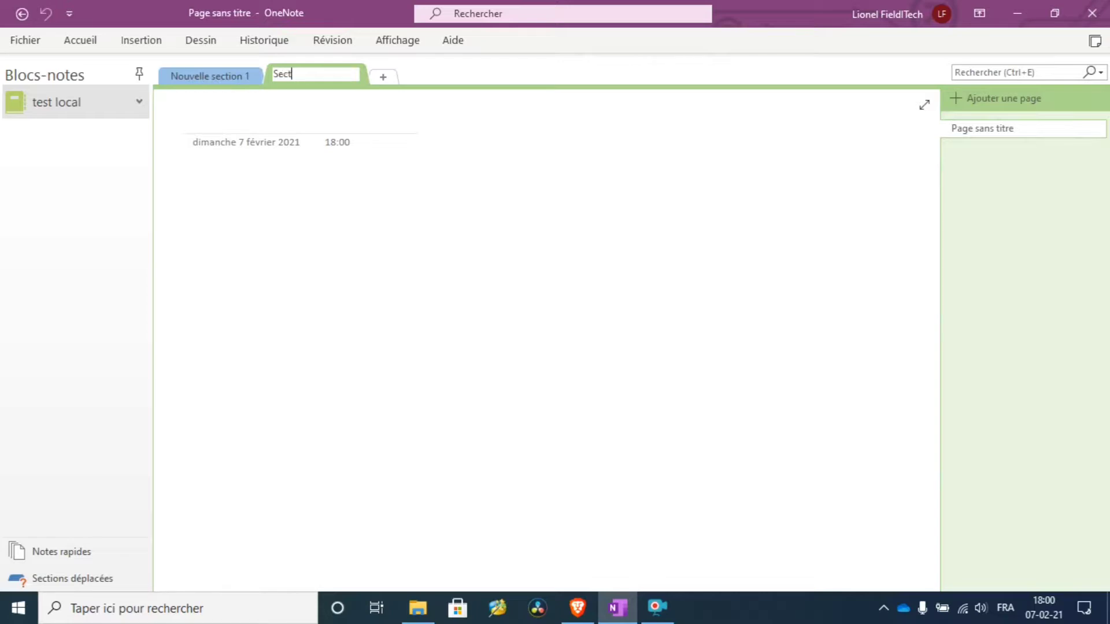
text(ion2)
key(Return)
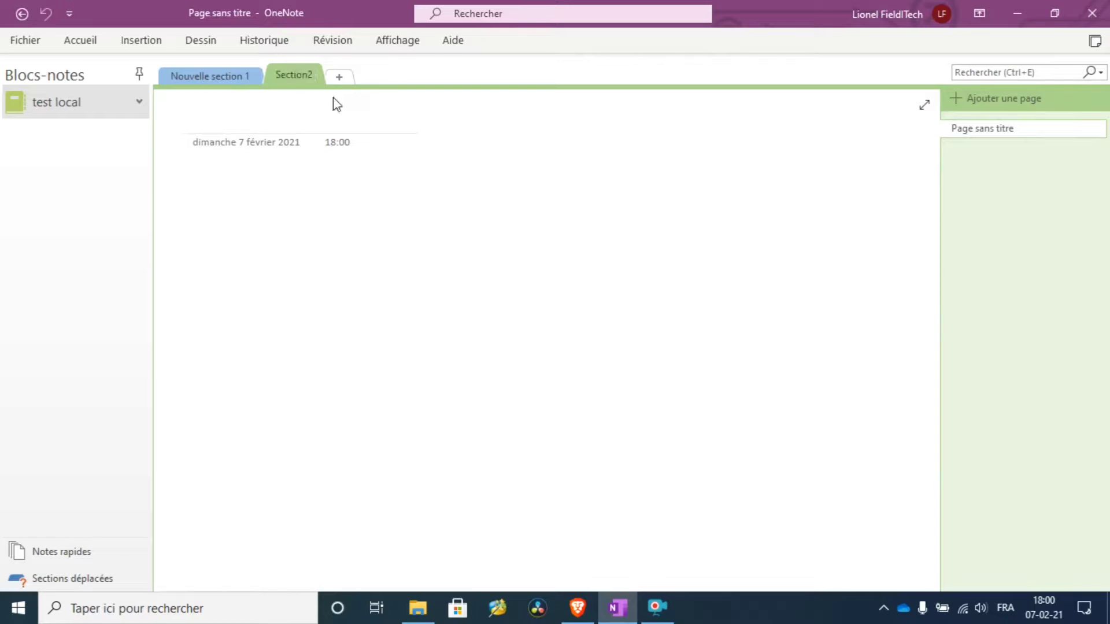
click(223, 77)
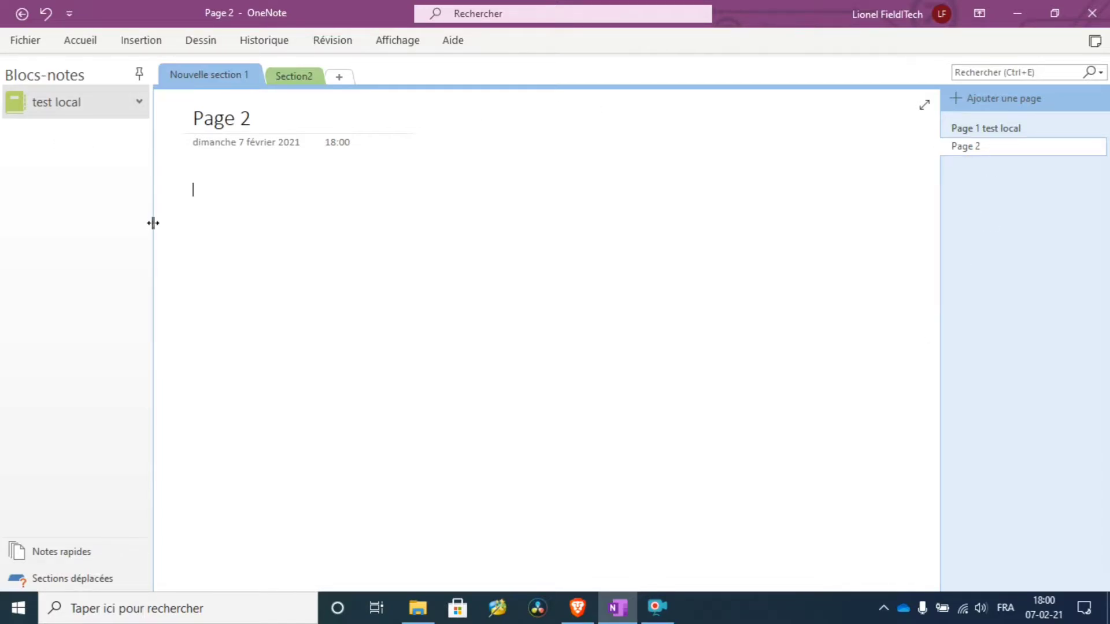
Step: Check the name, colour, location and format in the test local notebook's properties
right_click(62, 104)
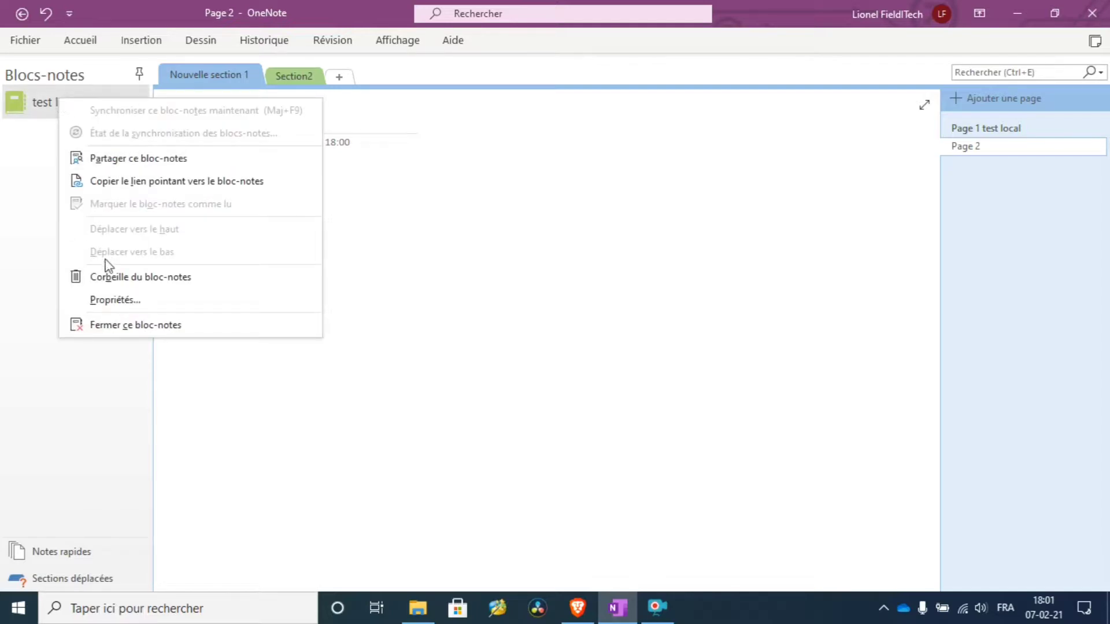
click(108, 302)
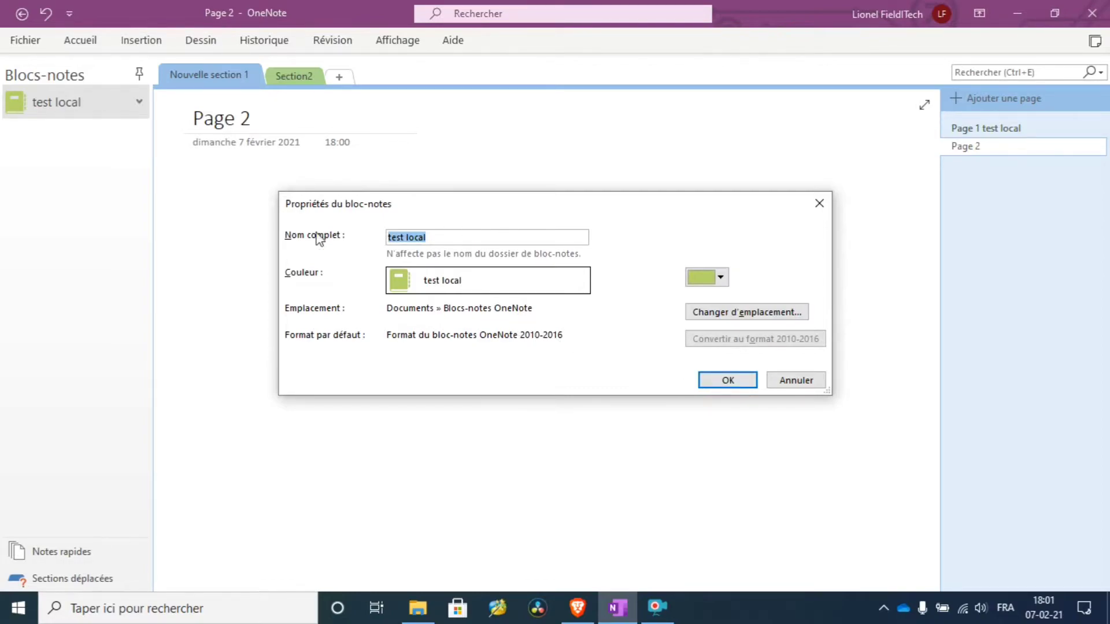
click(730, 380)
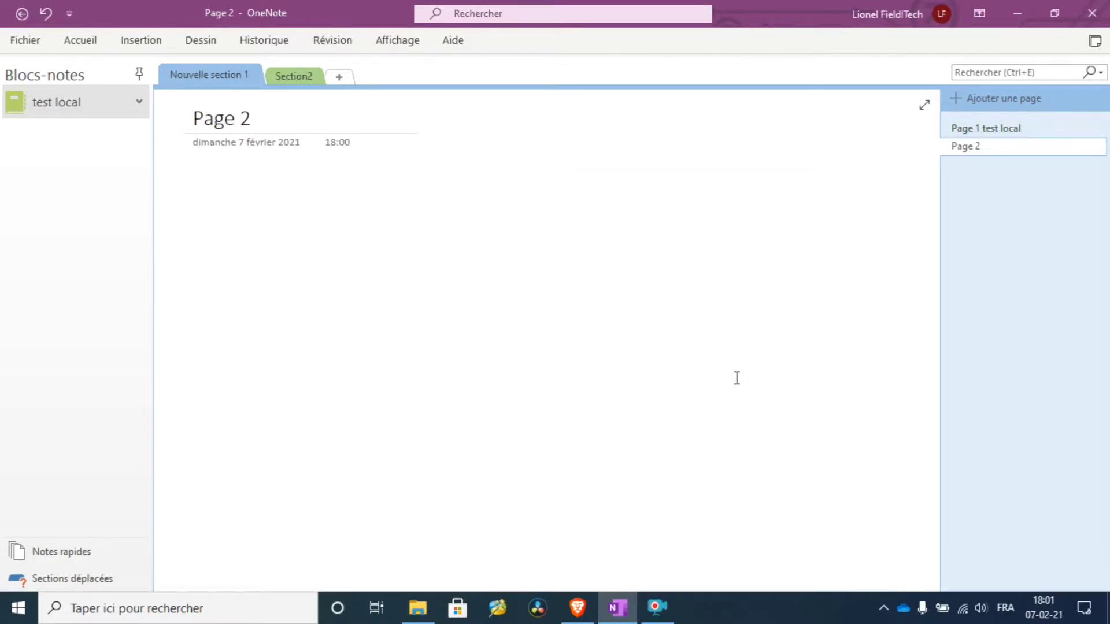
Step: Create a notebook named "test online" in the OneDrive Documents folder without inviting anyone, and title its first page "Page online"
click(23, 44)
click(70, 124)
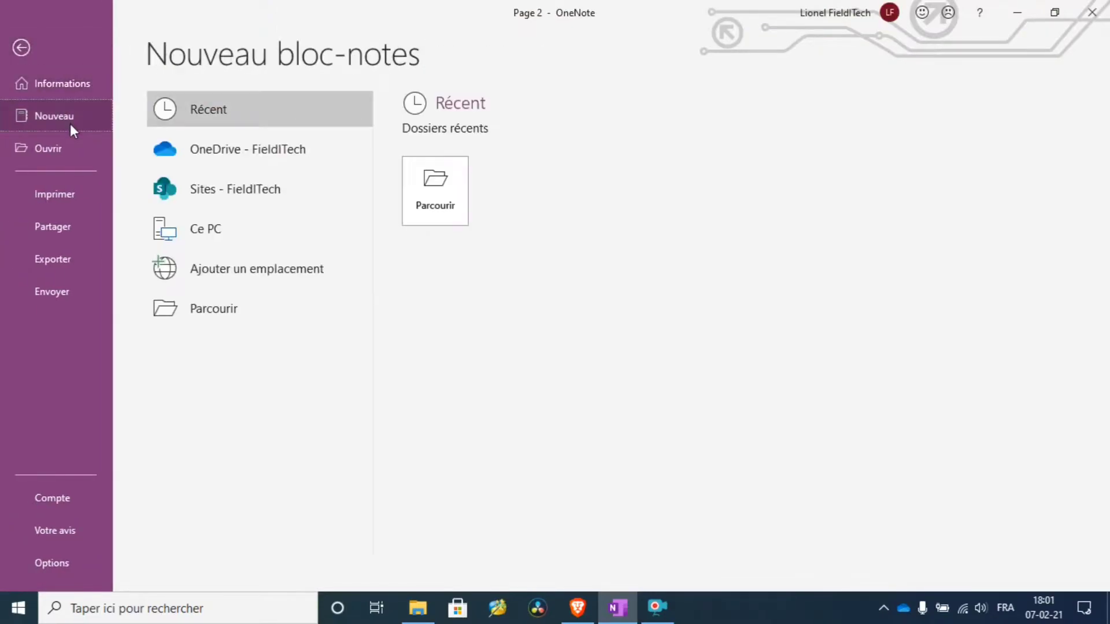
click(224, 149)
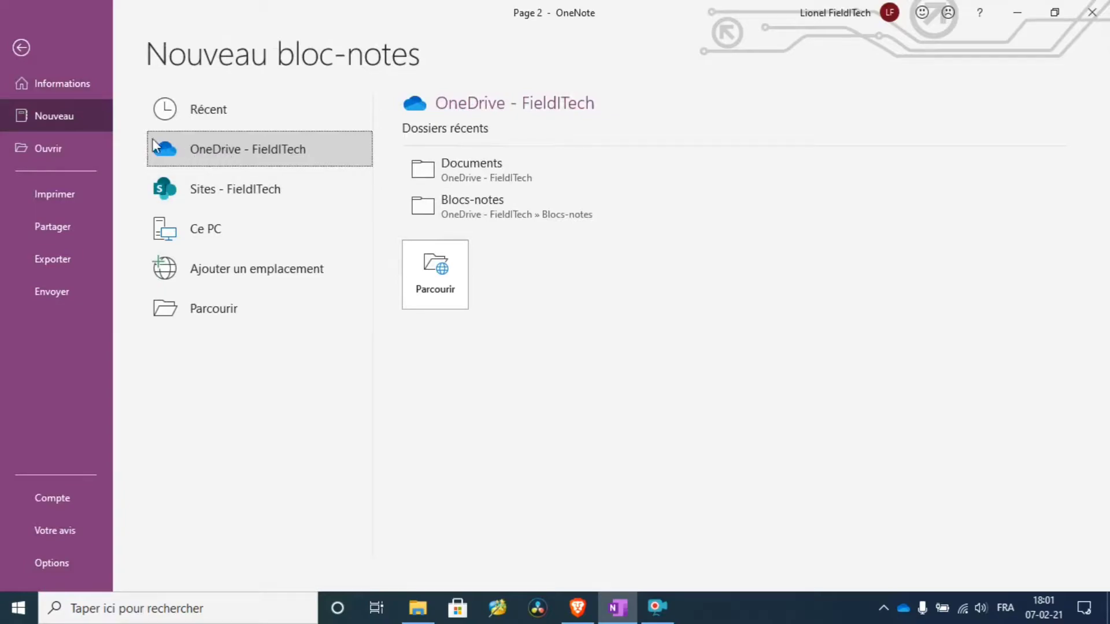
click(497, 173)
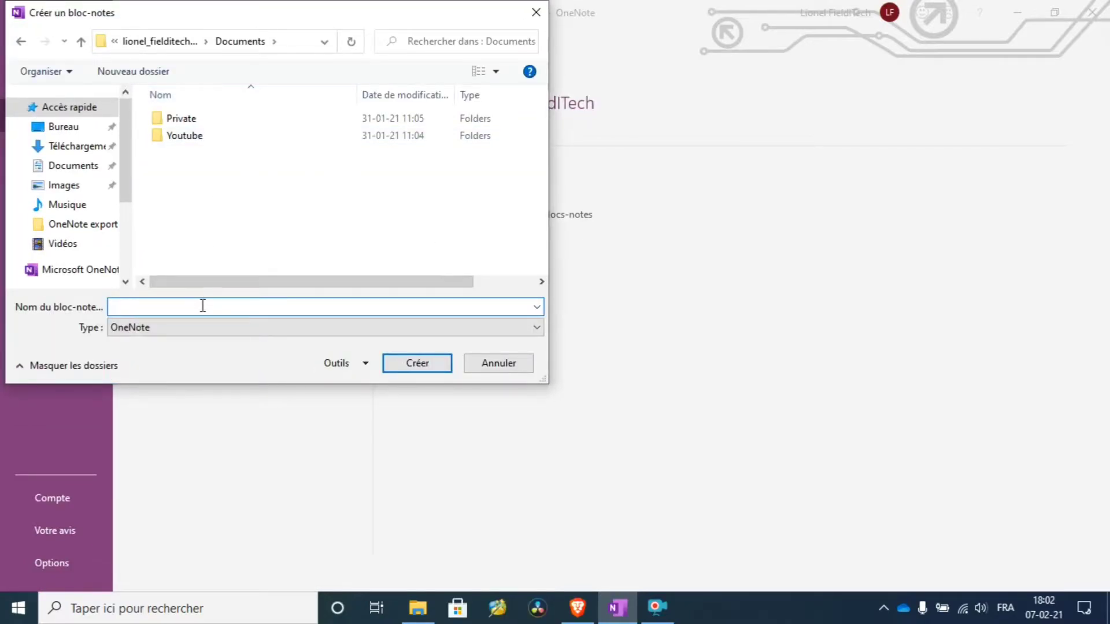
text(test online)
key(Return)
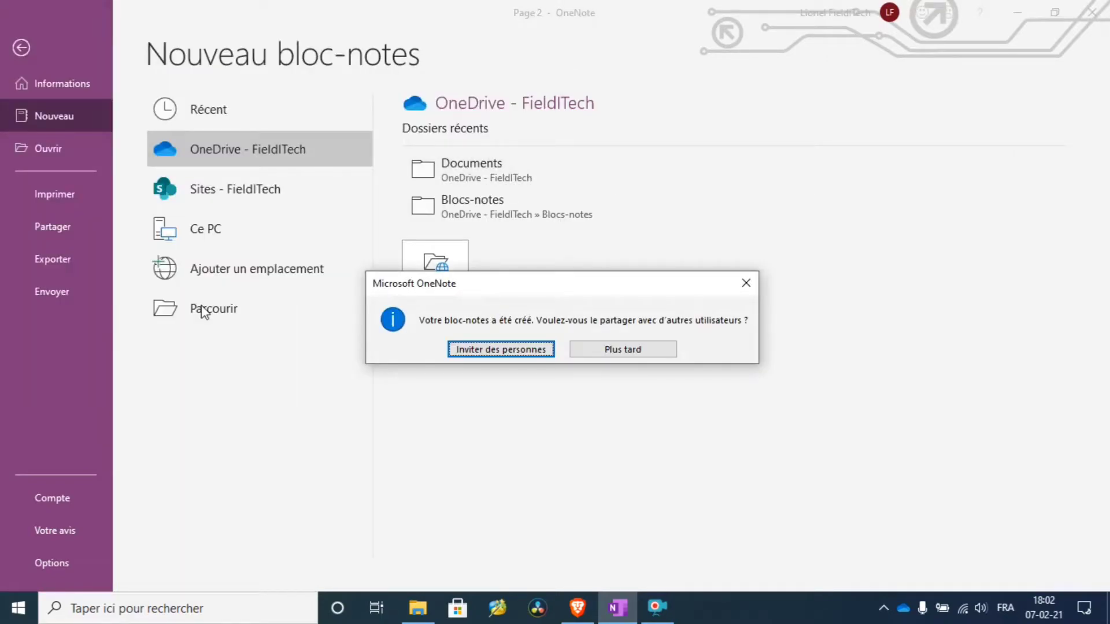
click(657, 349)
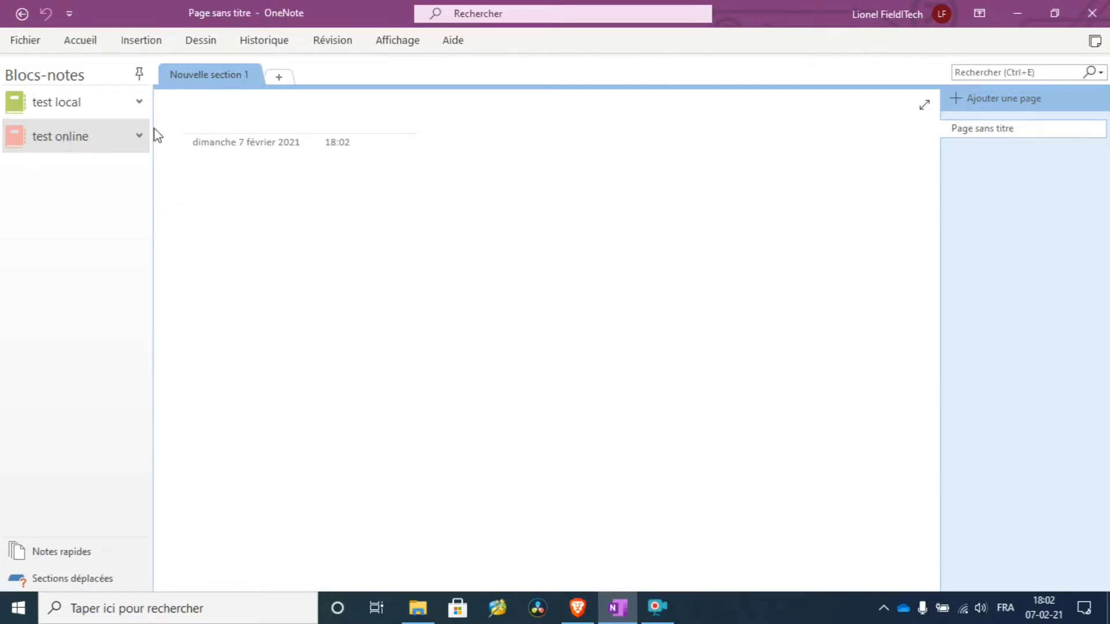
text(Page online)
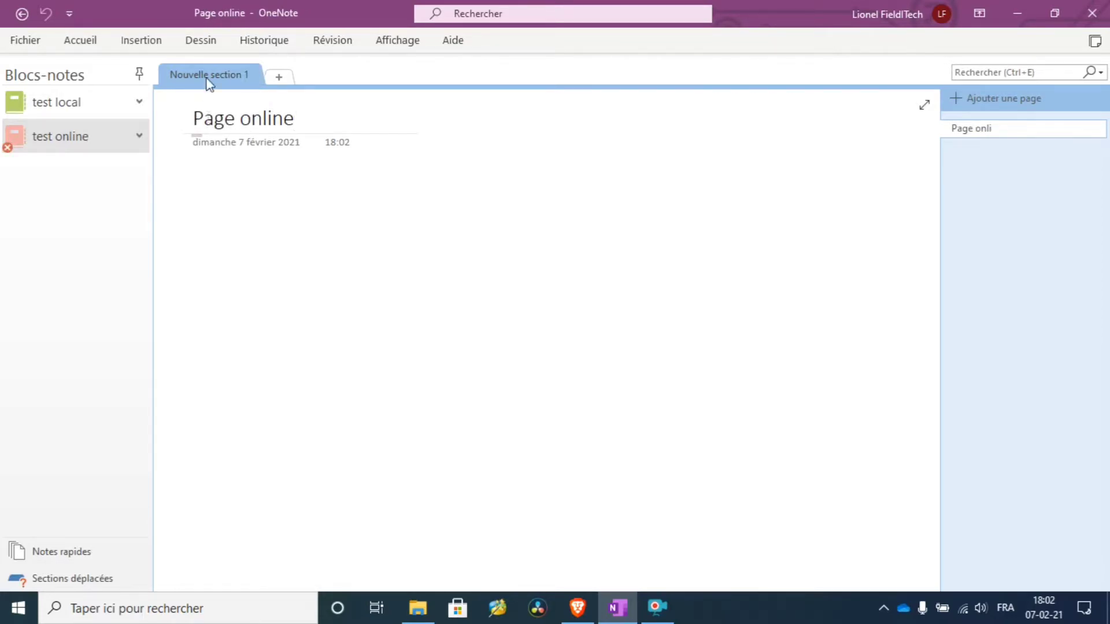
key(Return)
Step: Check the synchronization status of the test online notebook and read its error details
click(21, 45)
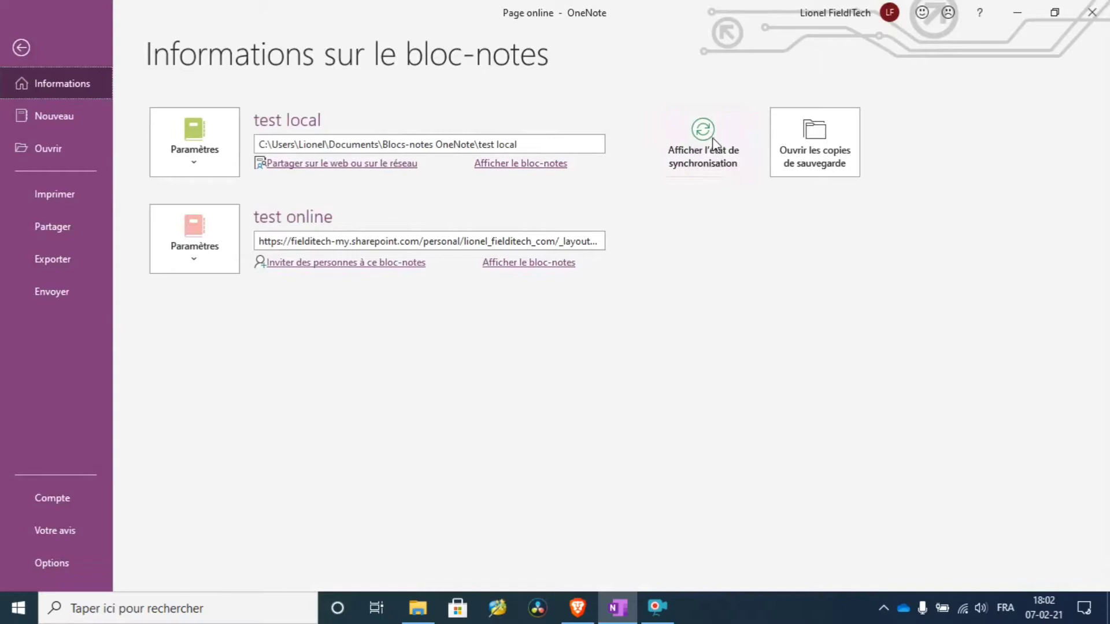
click(710, 166)
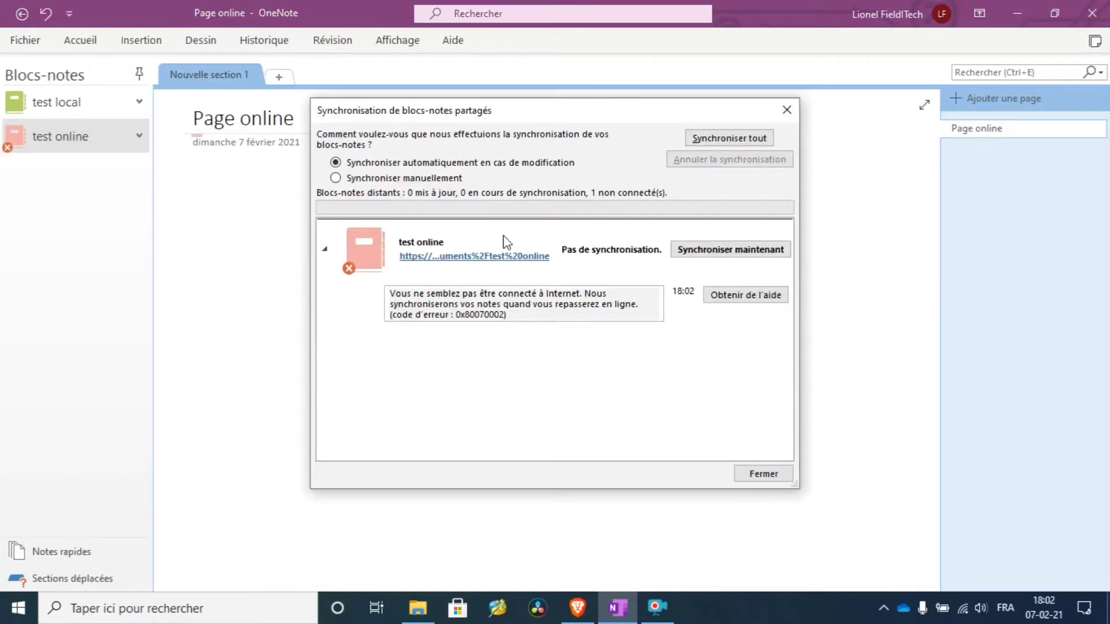
drag(401, 301, 539, 313)
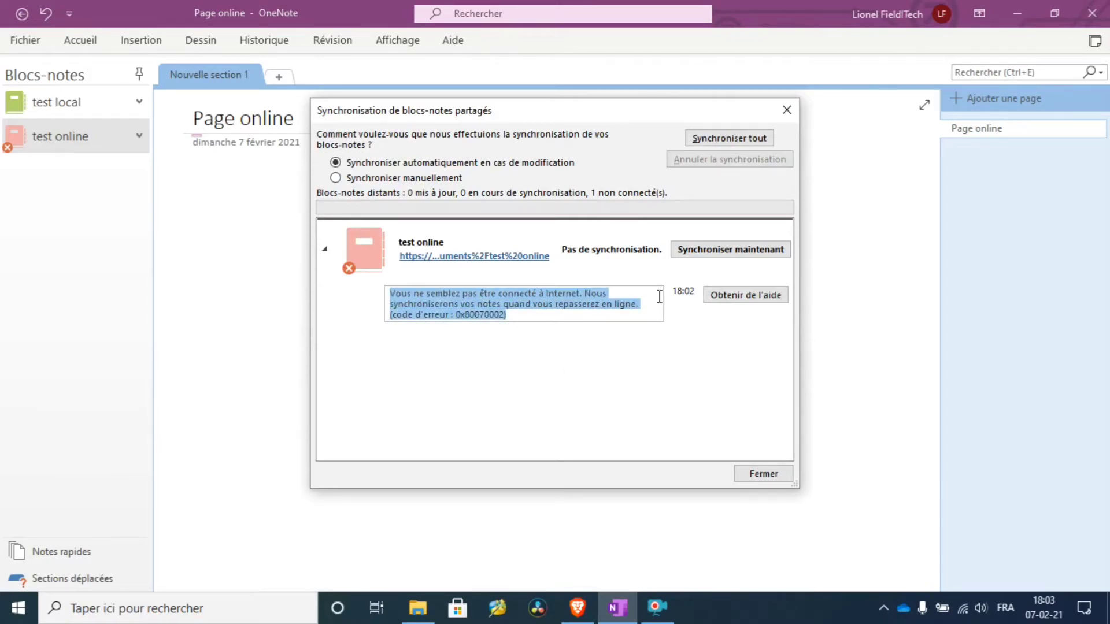
click(786, 110)
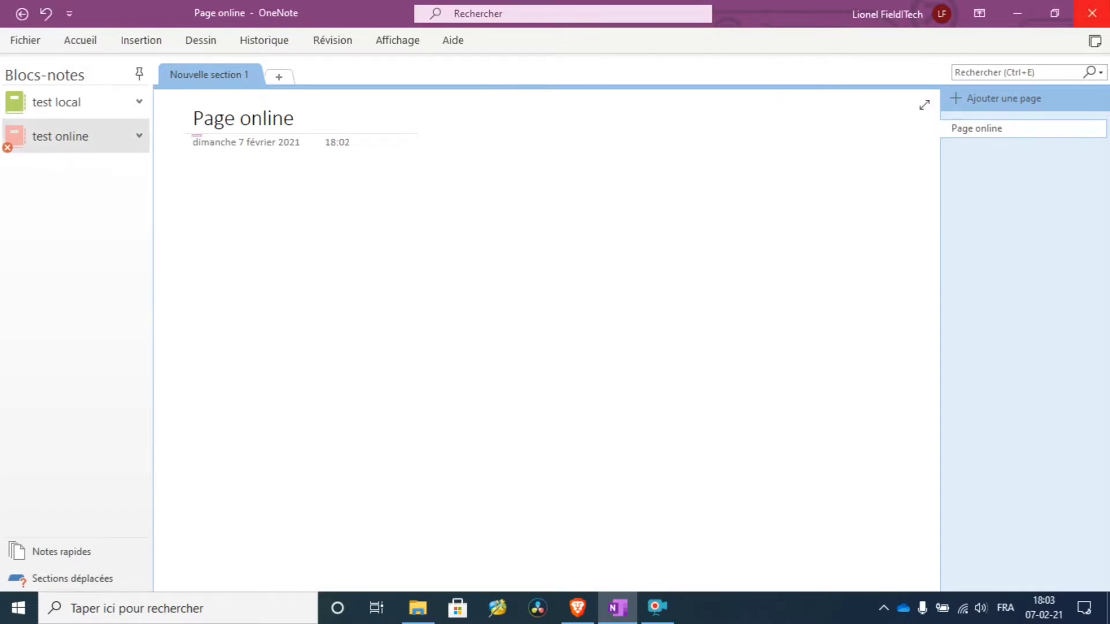
Step: Restart OneNote and check the test online notebook's synchronization status again
click(1091, 13)
click(621, 615)
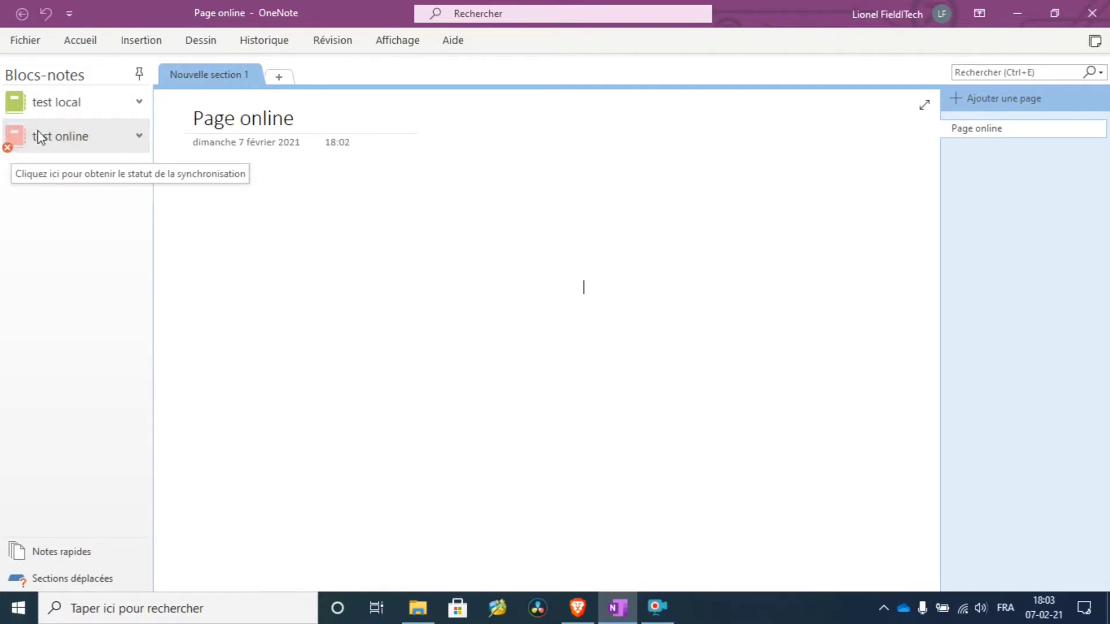
click(34, 45)
click(697, 133)
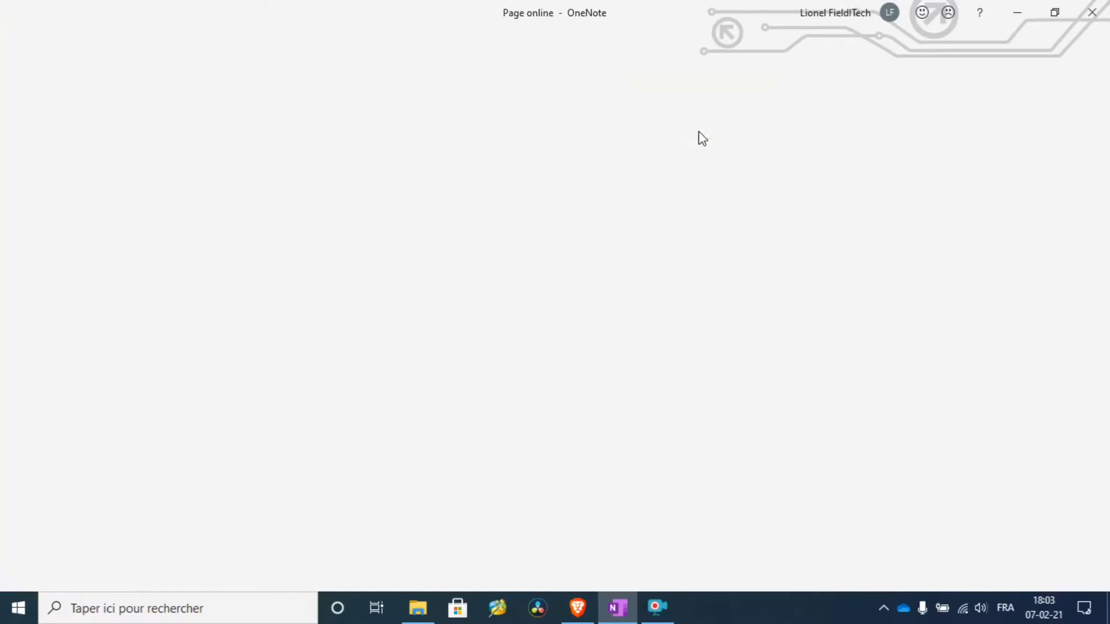
drag(390, 294, 496, 304)
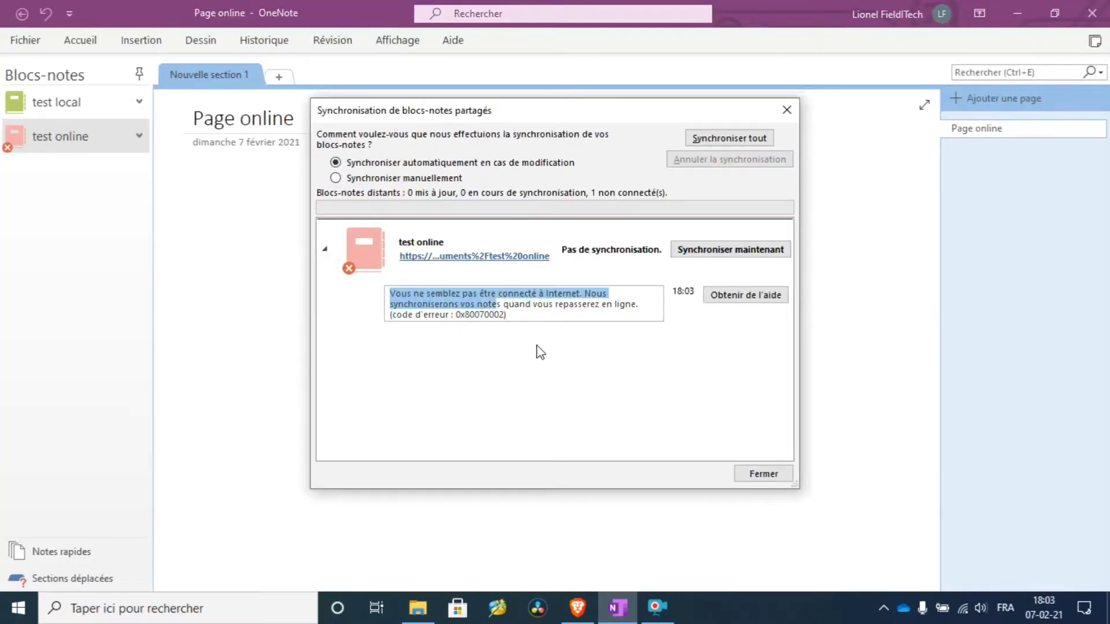
click(787, 110)
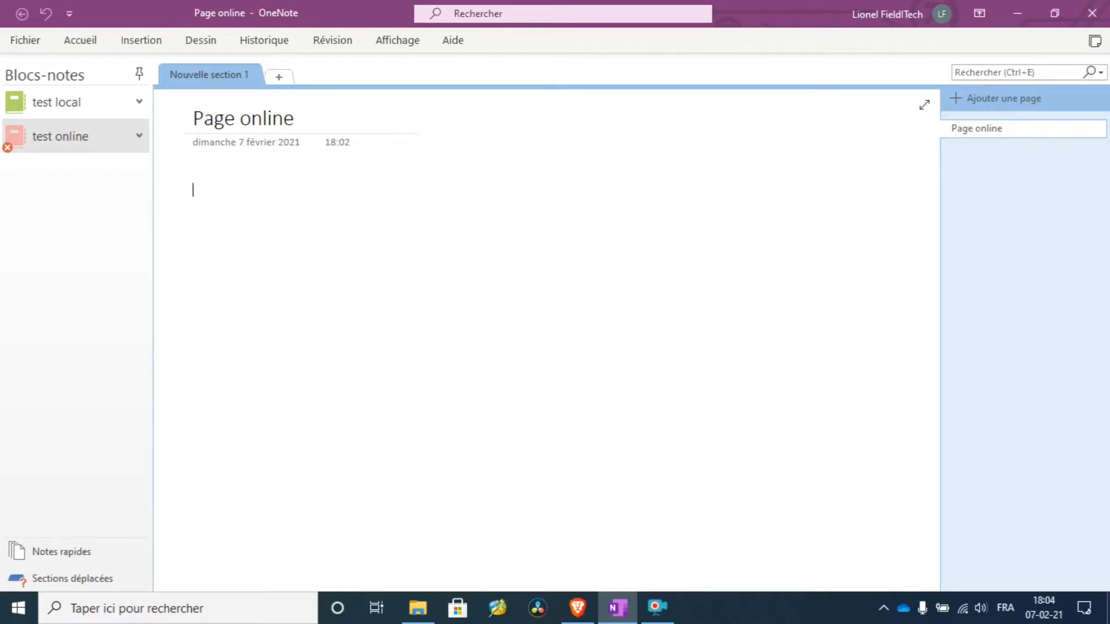
Step: Switch to OneNote on the web in the browser and create a new notebook named "test web"
click(588, 618)
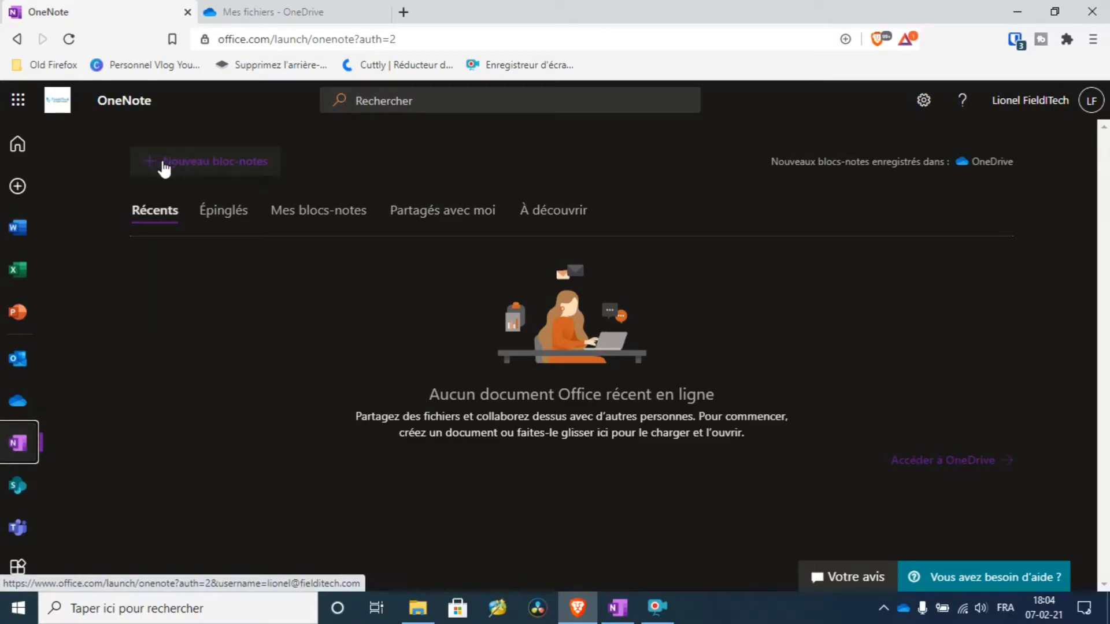
click(212, 165)
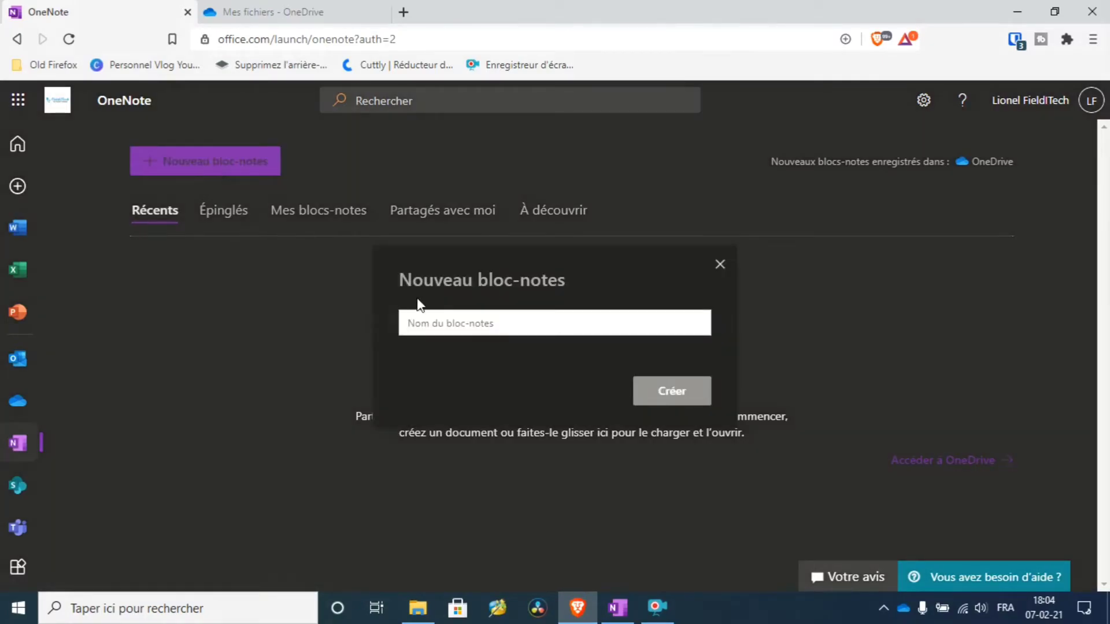
click(539, 329)
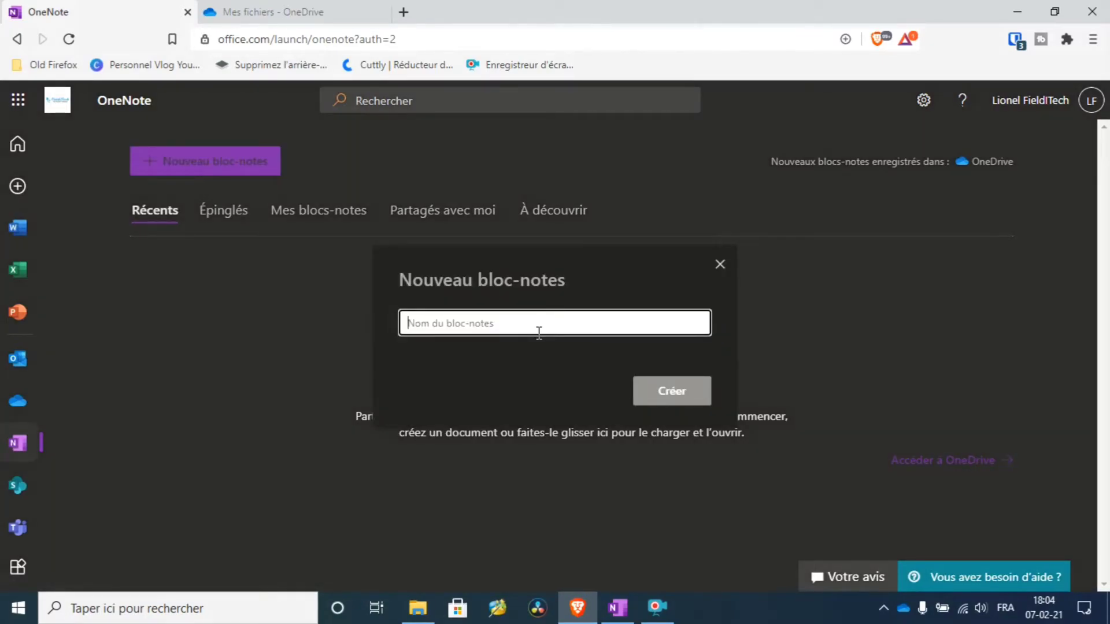
text(test)
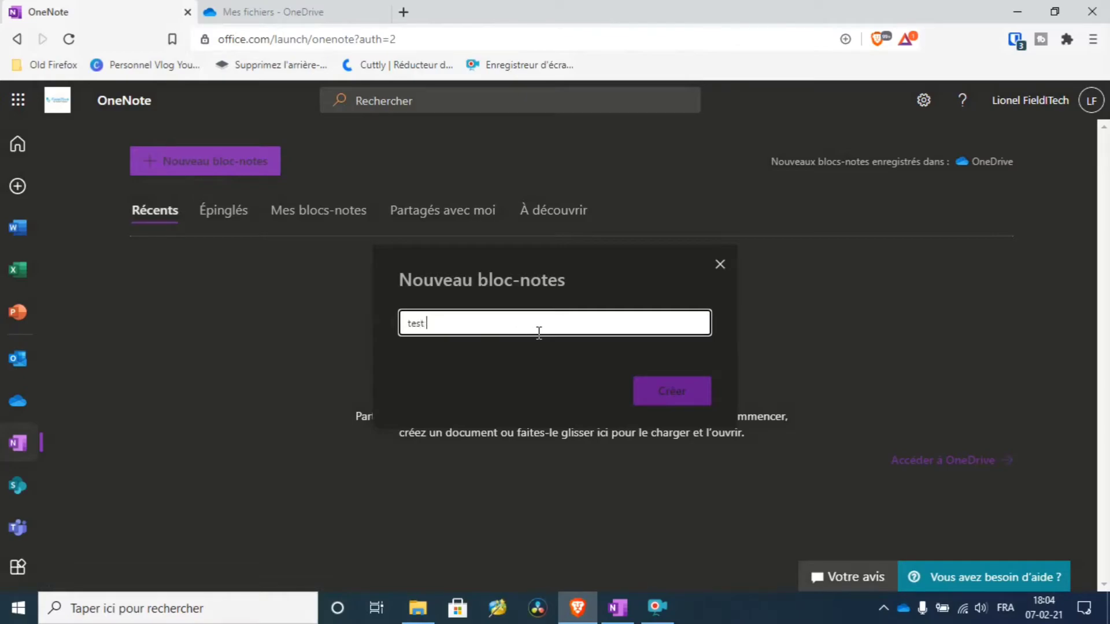
text( web)
click(664, 402)
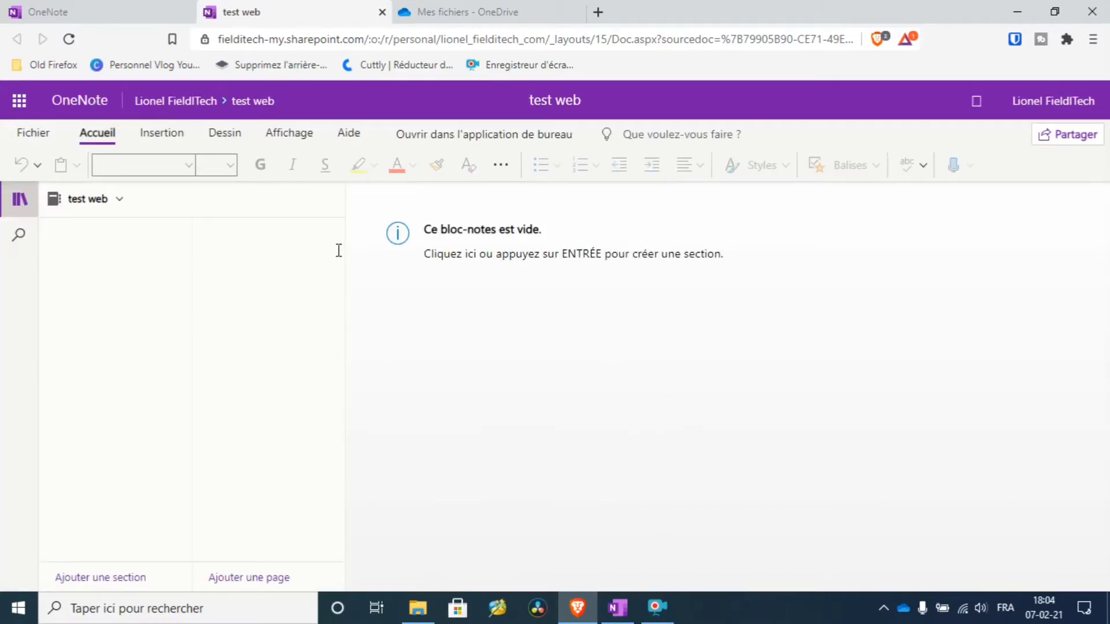
Step: Add a section named "section 1 web" to the test web notebook and title its page "Page web"
click(87, 204)
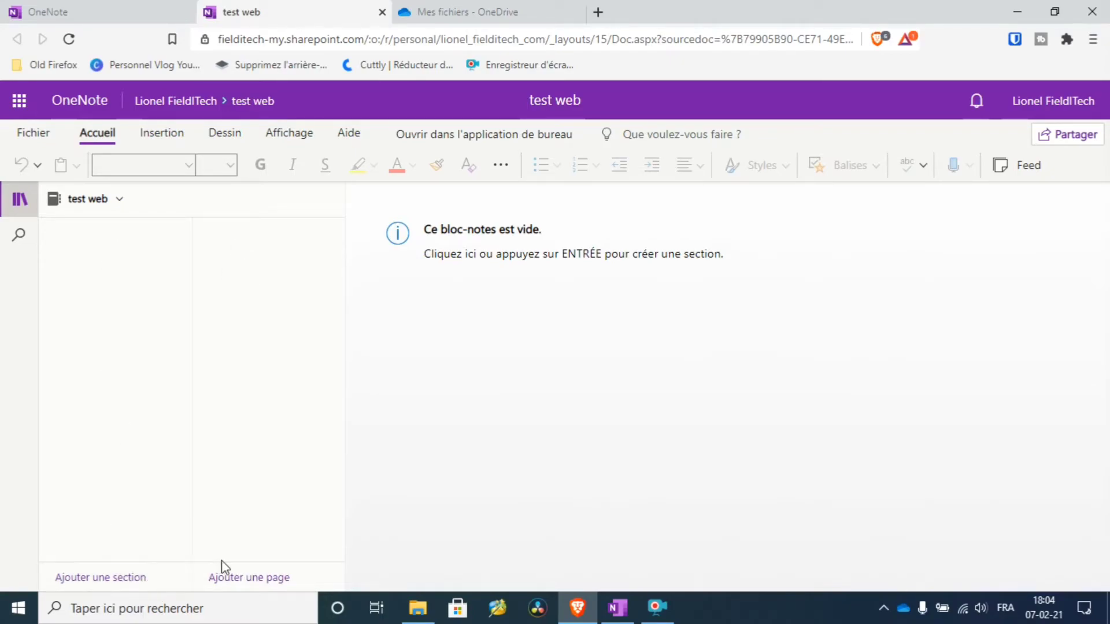
click(156, 578)
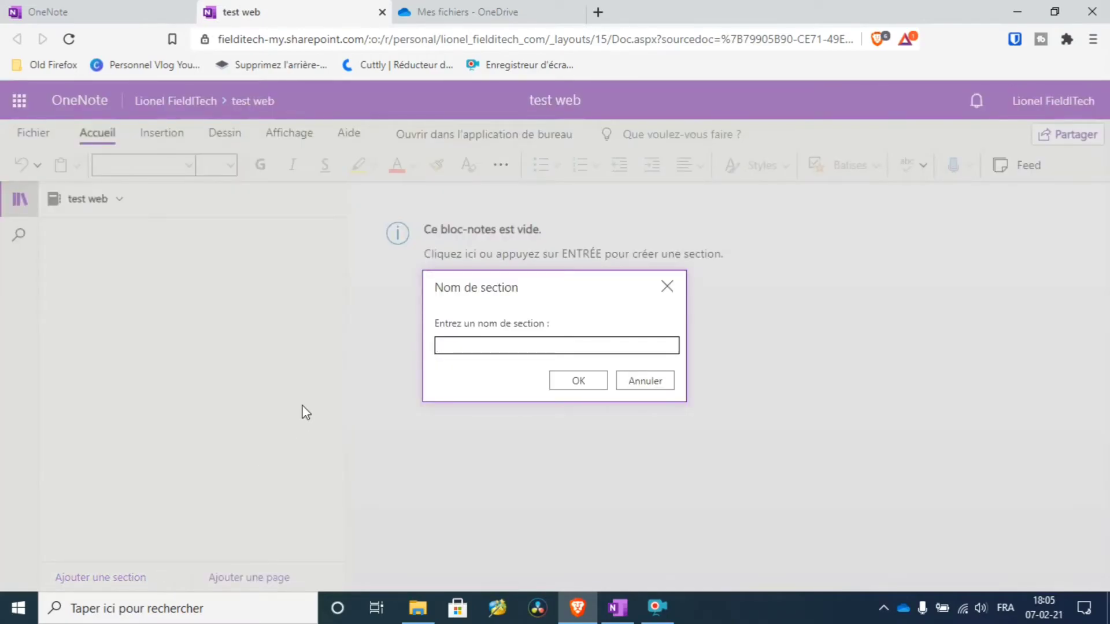
text(section 1 web)
key(Return)
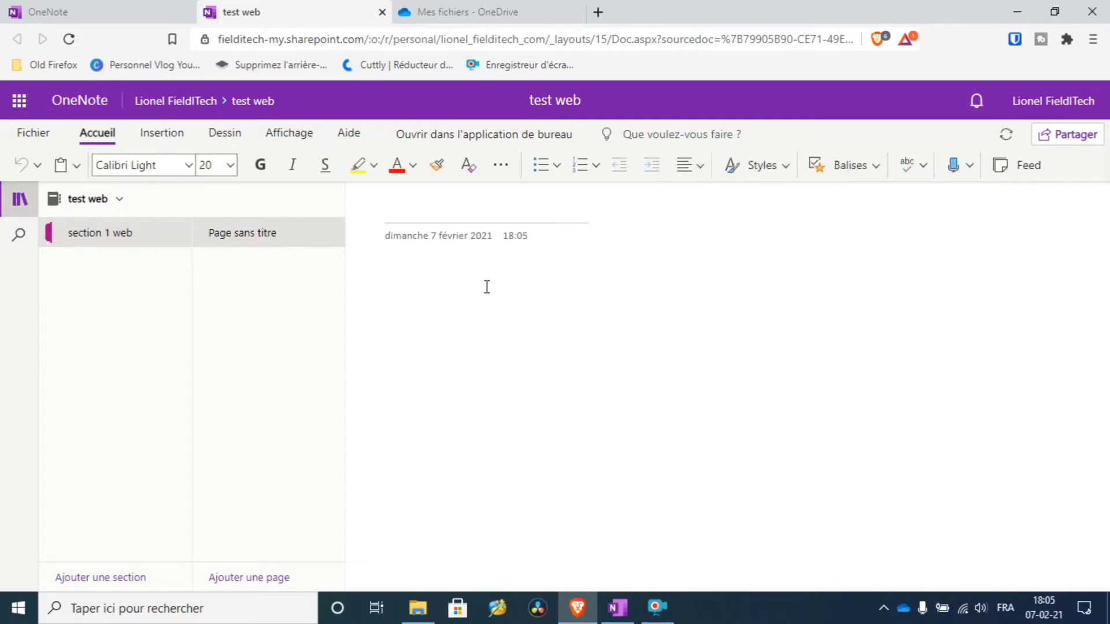
text(pa)
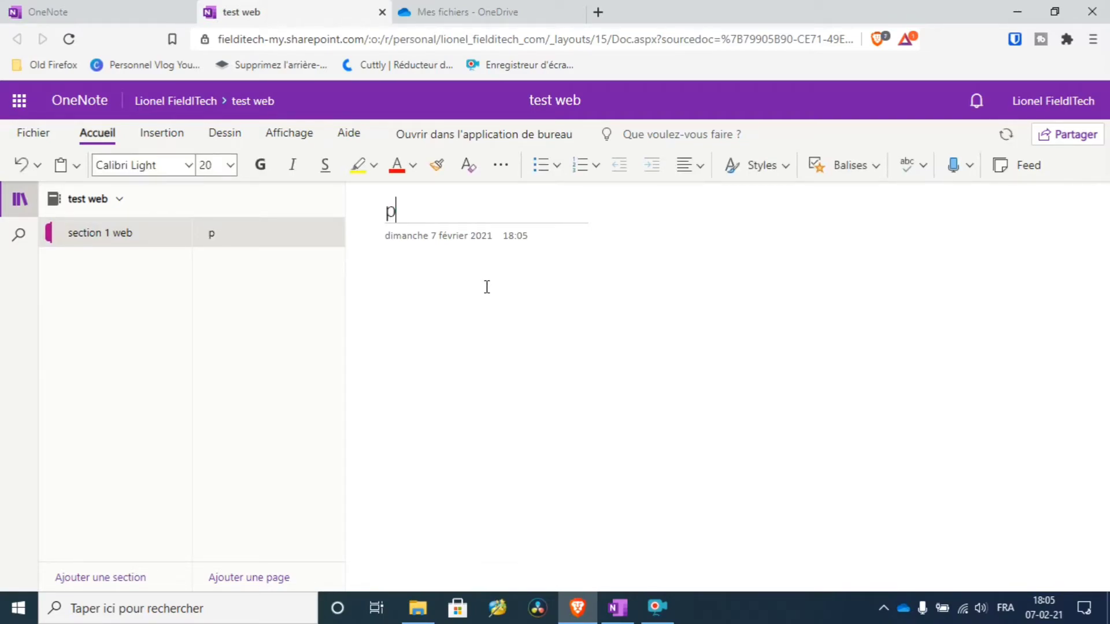
text(e web)
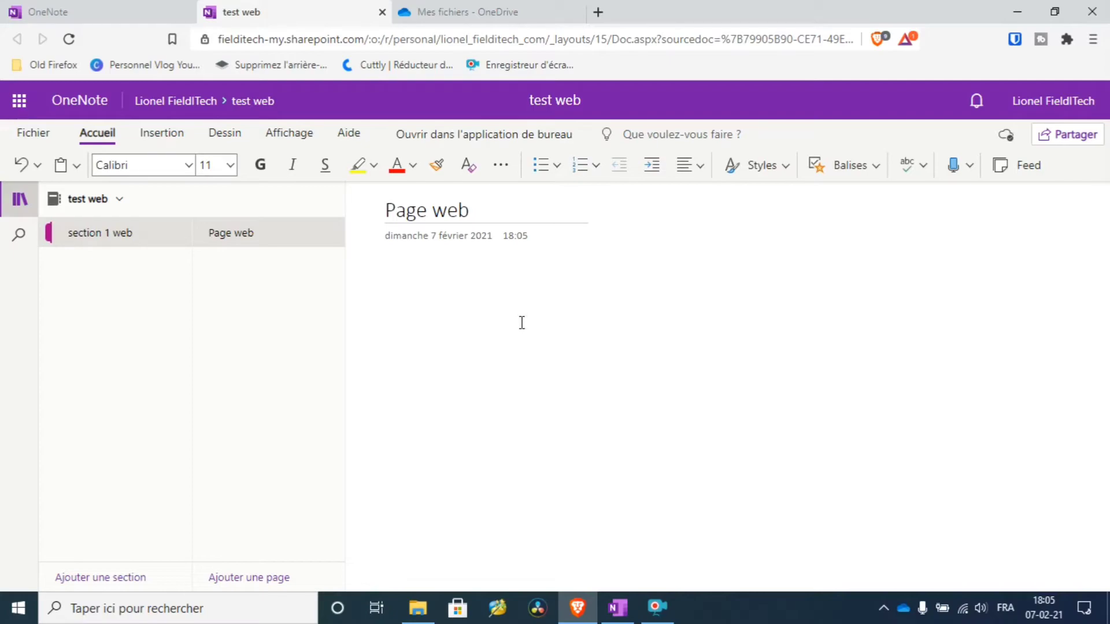
Step: Compare the web notebook with the notebook list in desktop OneNote and view the options for the test online notebook
click(617, 608)
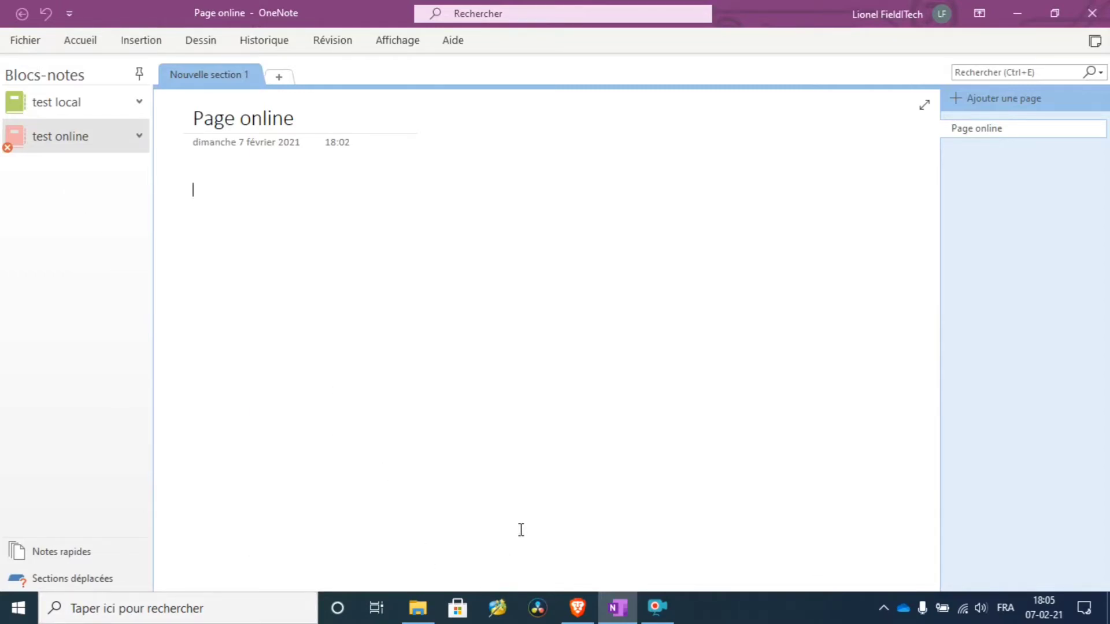
click(577, 608)
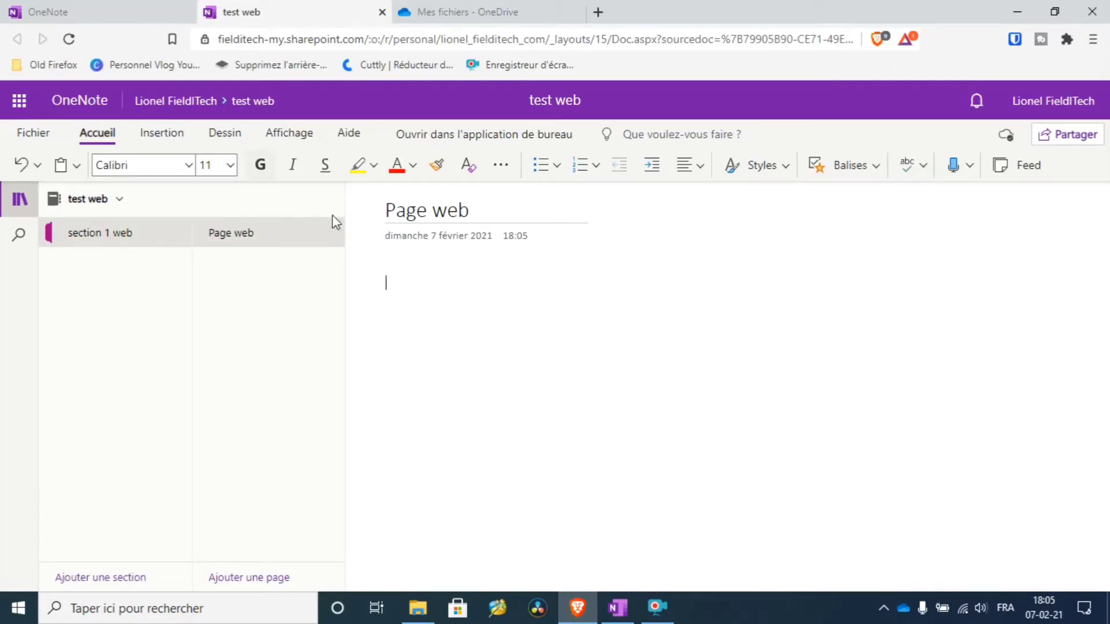
click(619, 610)
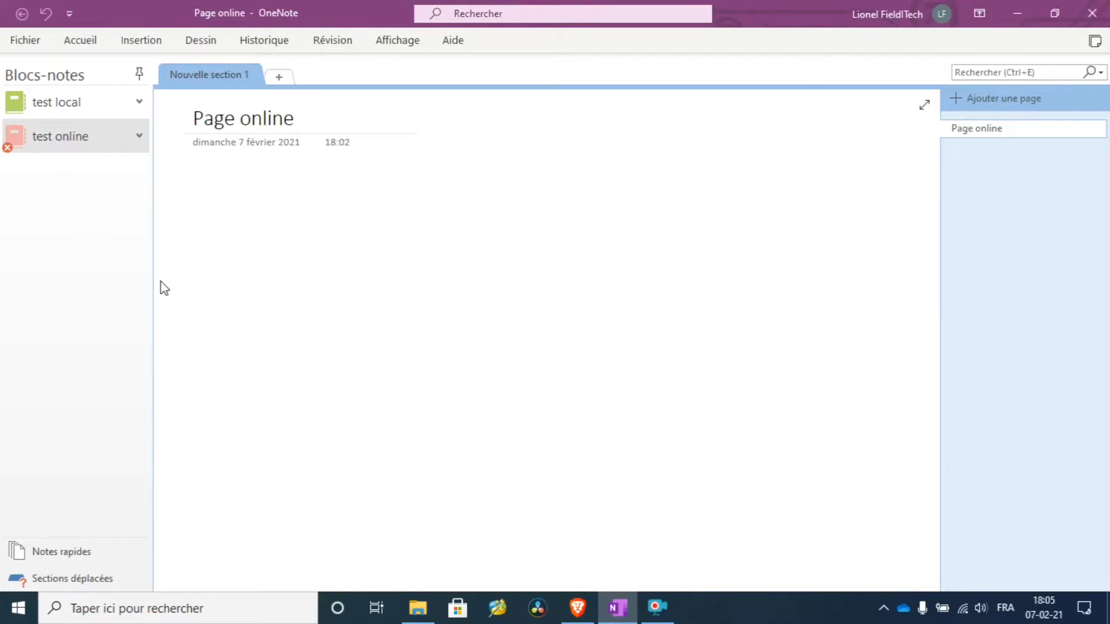
right_click(59, 138)
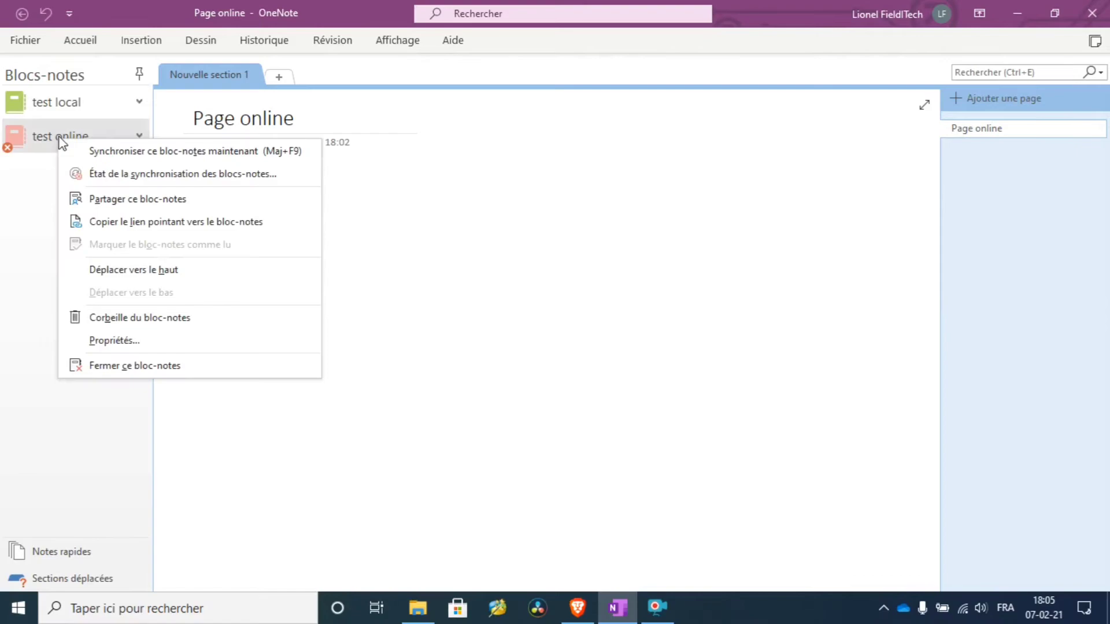
click(561, 414)
Step: Open the test web notebook from the browser in the desktop OneNote application, accepting the security notice
click(577, 609)
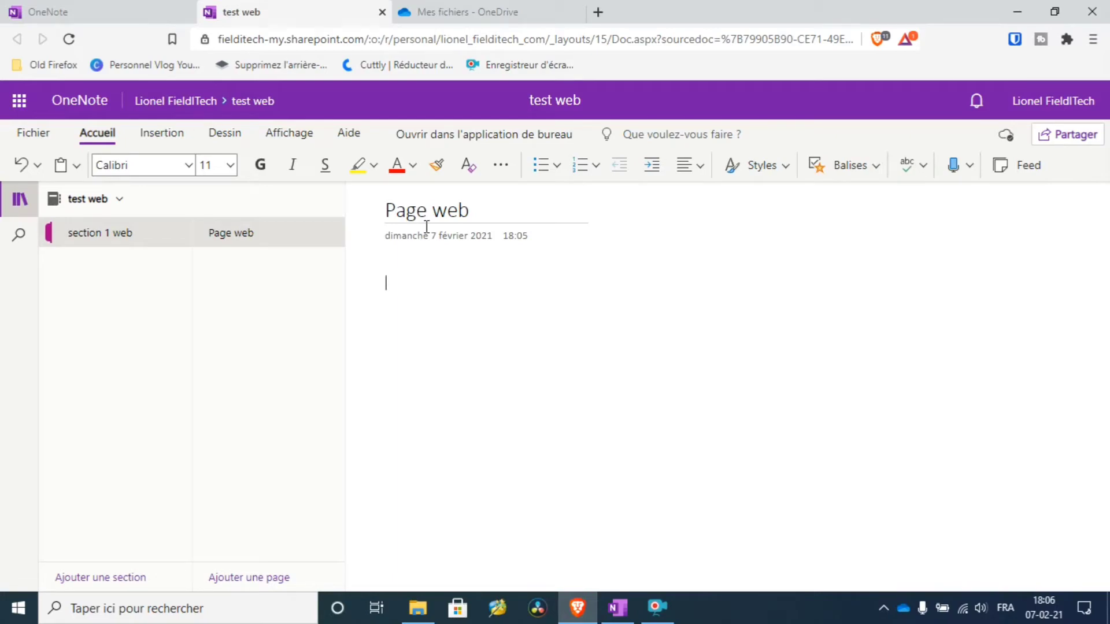
click(434, 138)
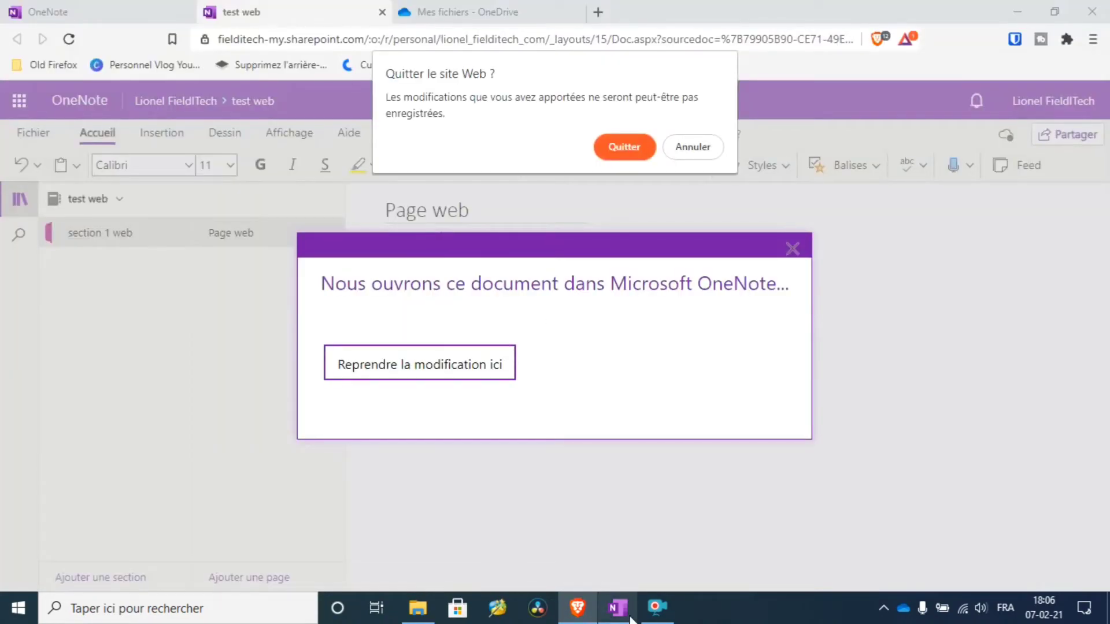
click(630, 617)
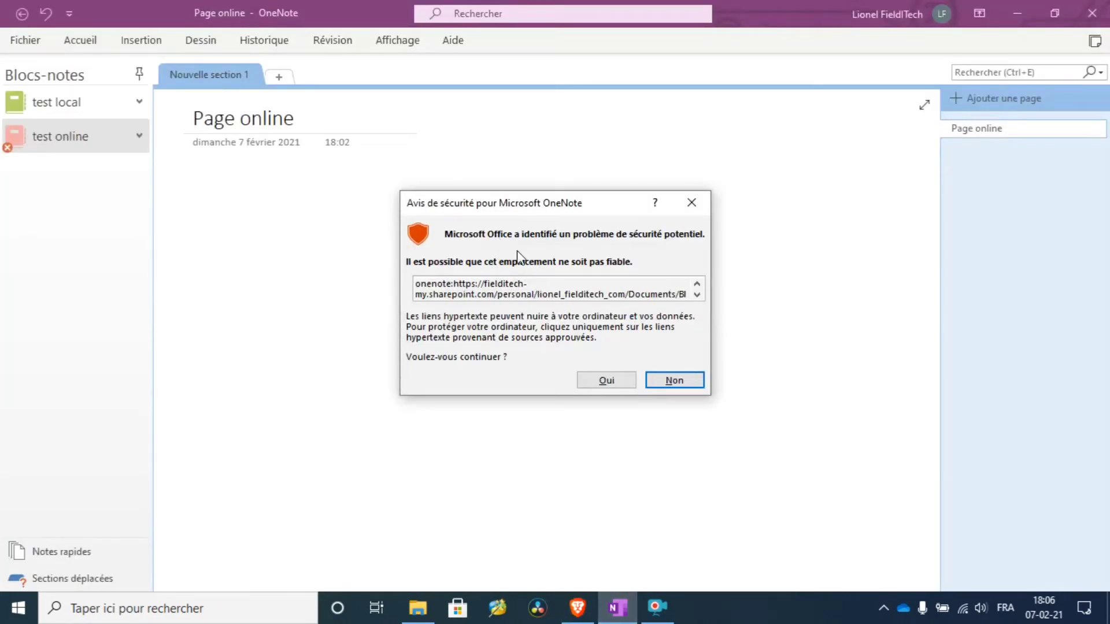
click(606, 379)
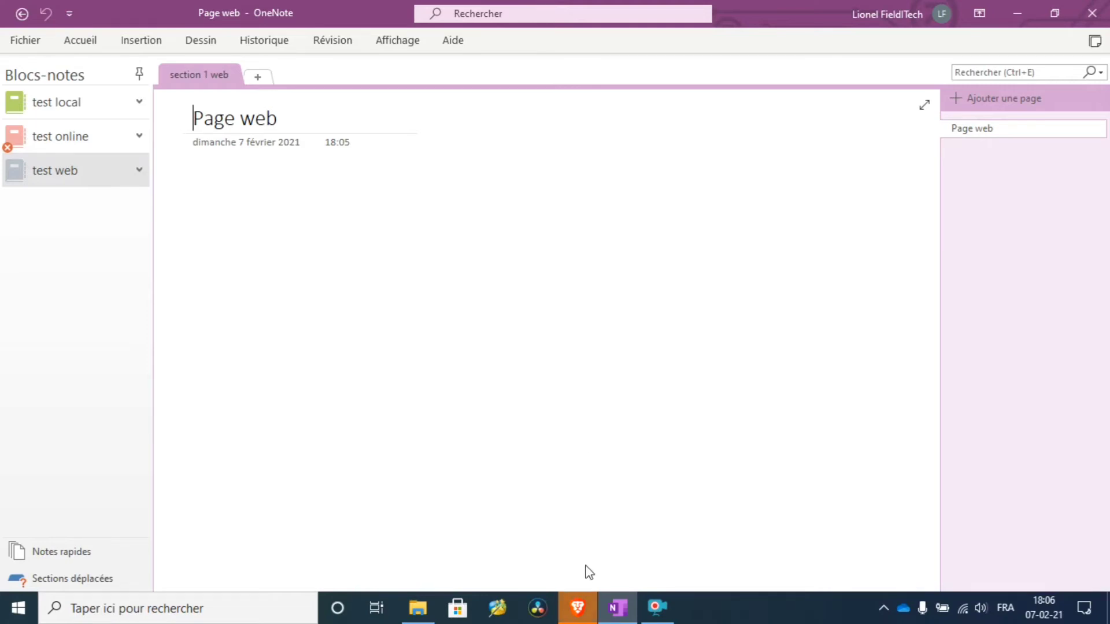
key(Return)
click(428, 366)
Step: Accept the browser's leave-site prompt and examine the local notebook's files in File Explorer under Documents > Blocs-notes OneNote > test local
click(417, 607)
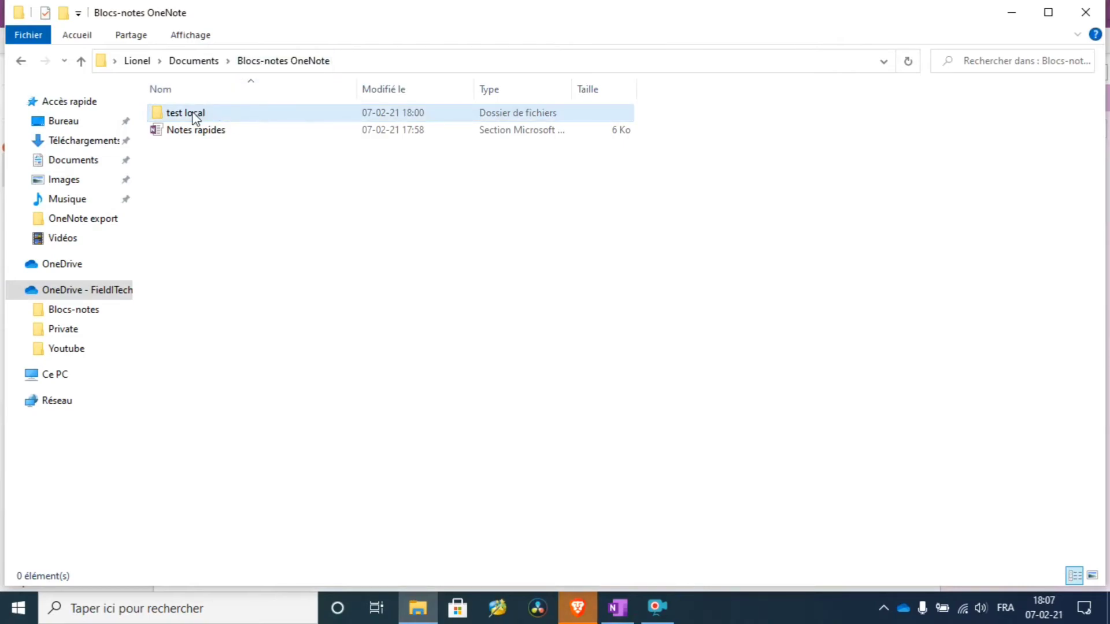
double_click(189, 130)
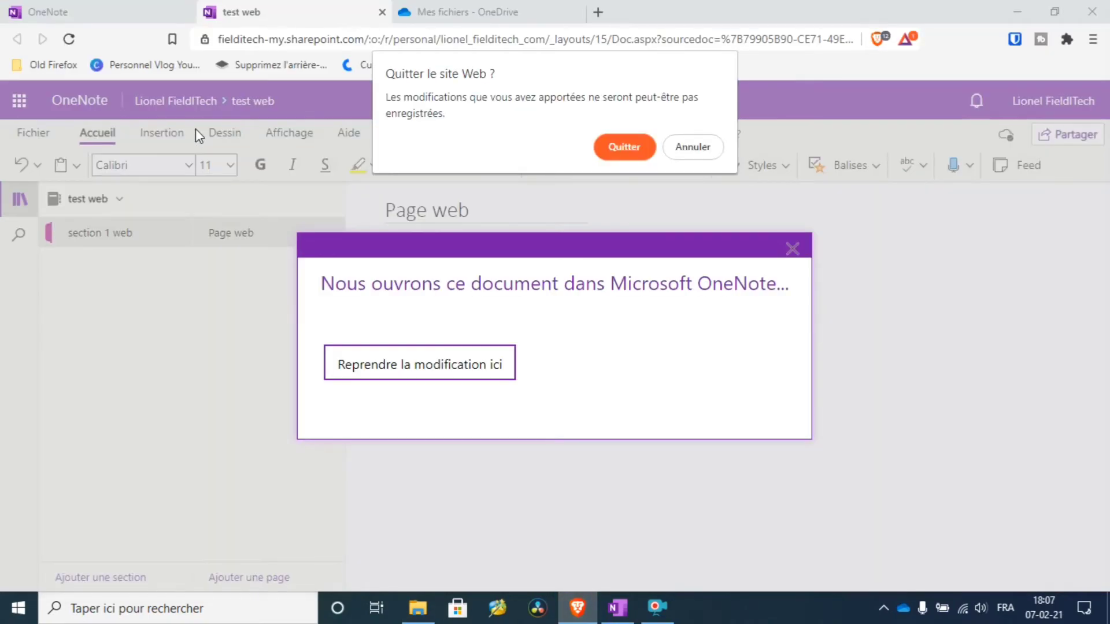
click(629, 150)
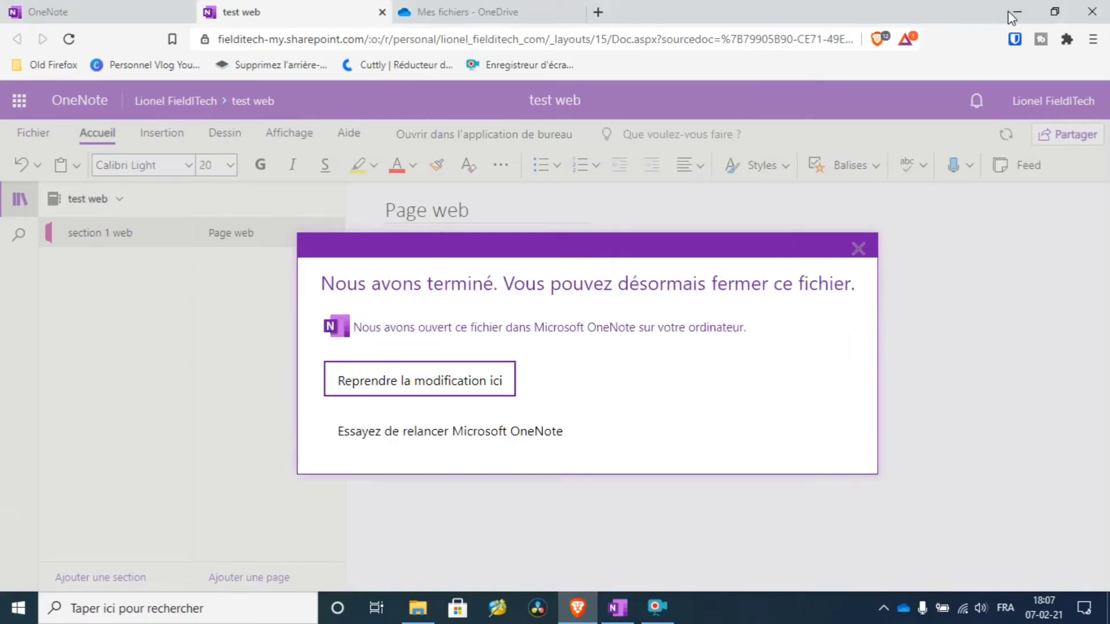
click(1016, 12)
click(192, 115)
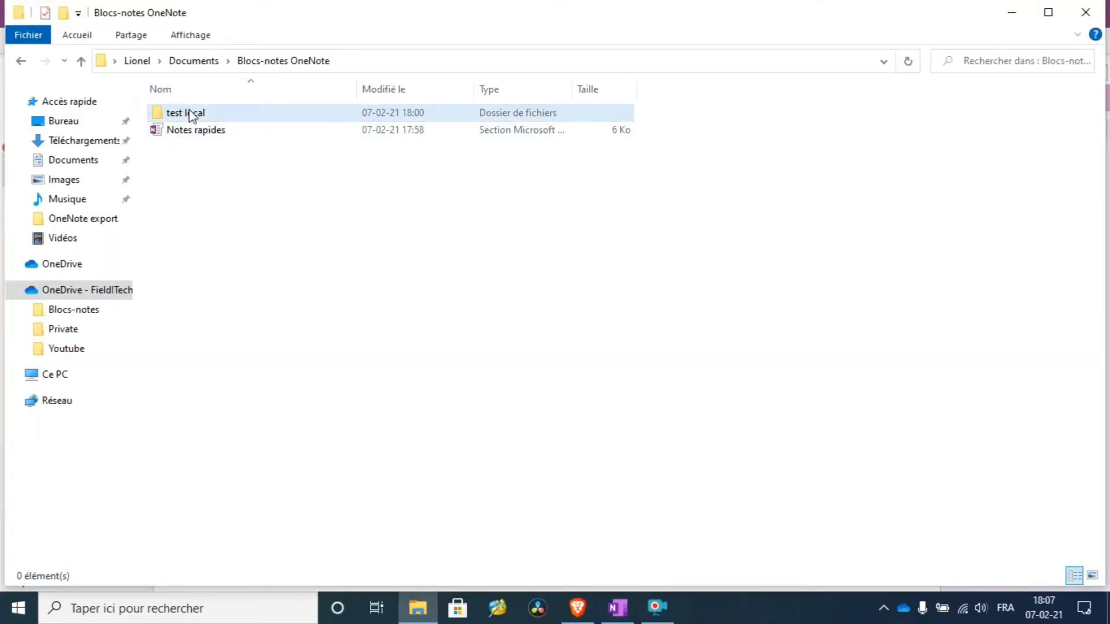
double_click(192, 115)
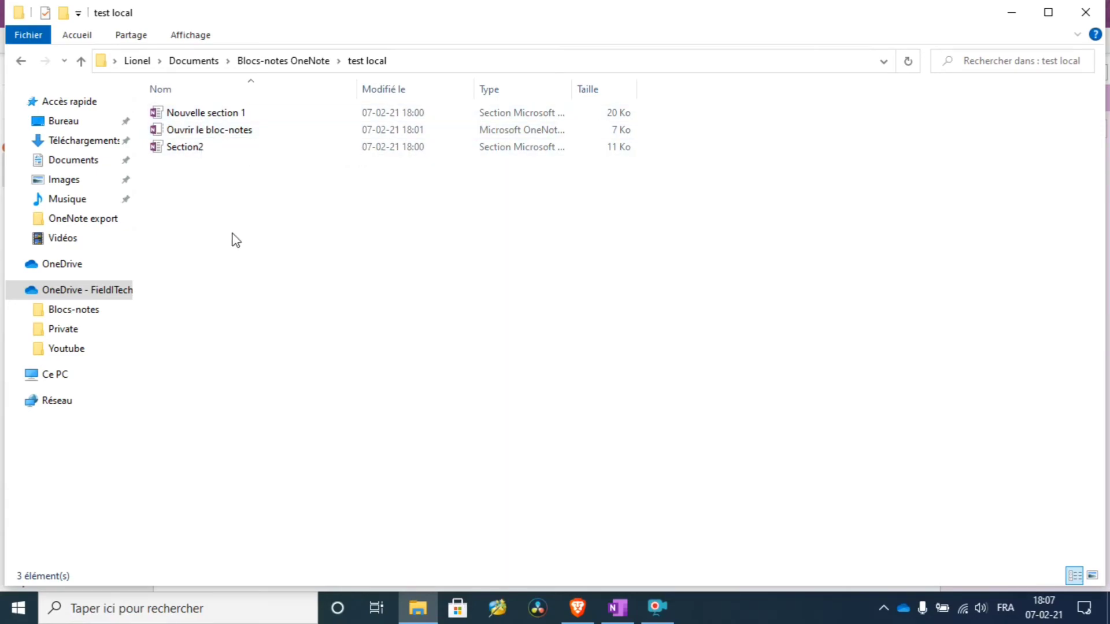
Step: Examine how the online notebooks are stored in the OneDrive - FieldITech folder and its Blocs-notes subfolder
click(117, 292)
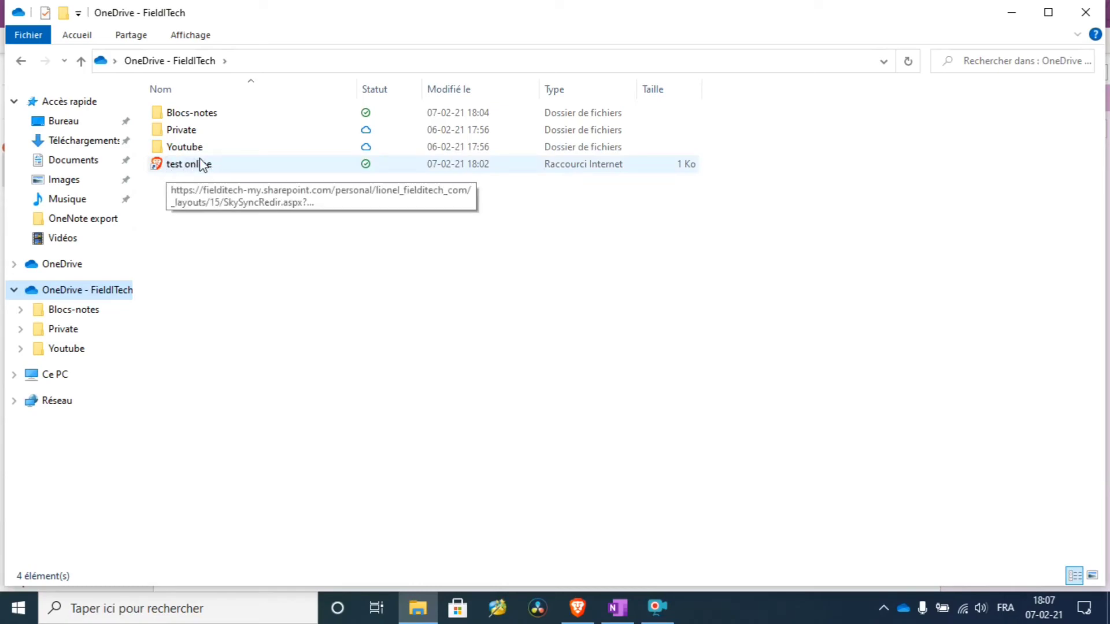
click(170, 120)
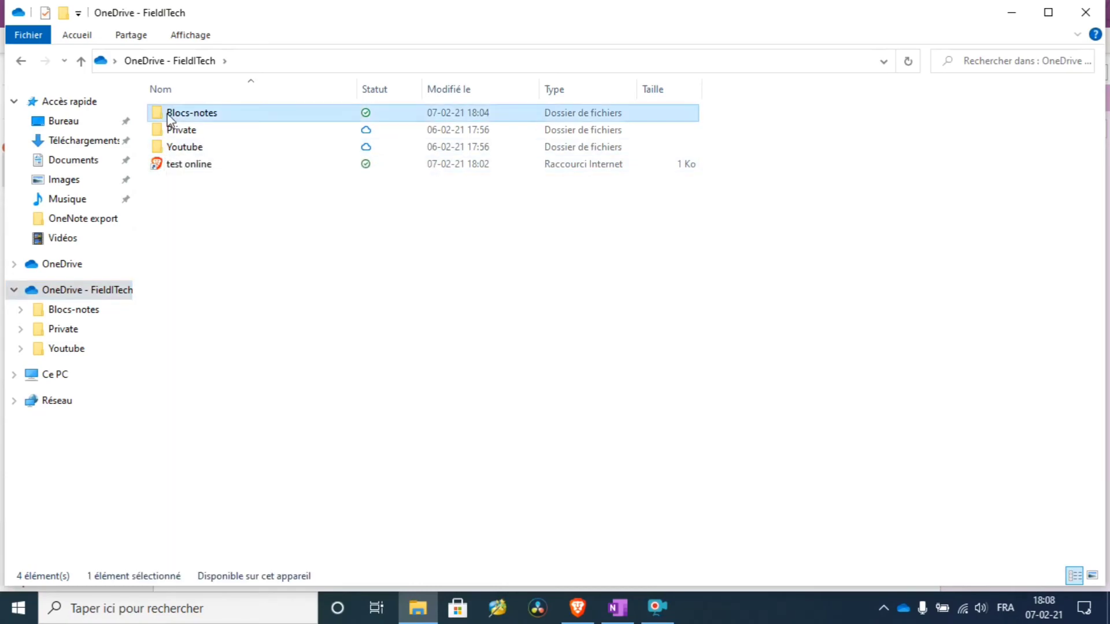
double_click(169, 114)
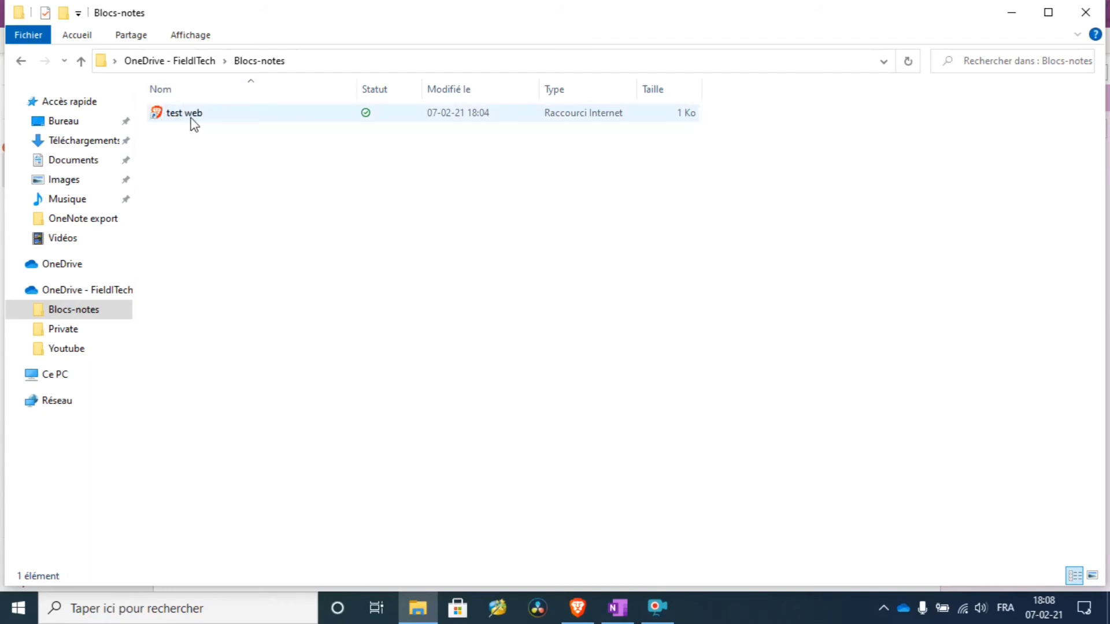
mouse_move(193, 116)
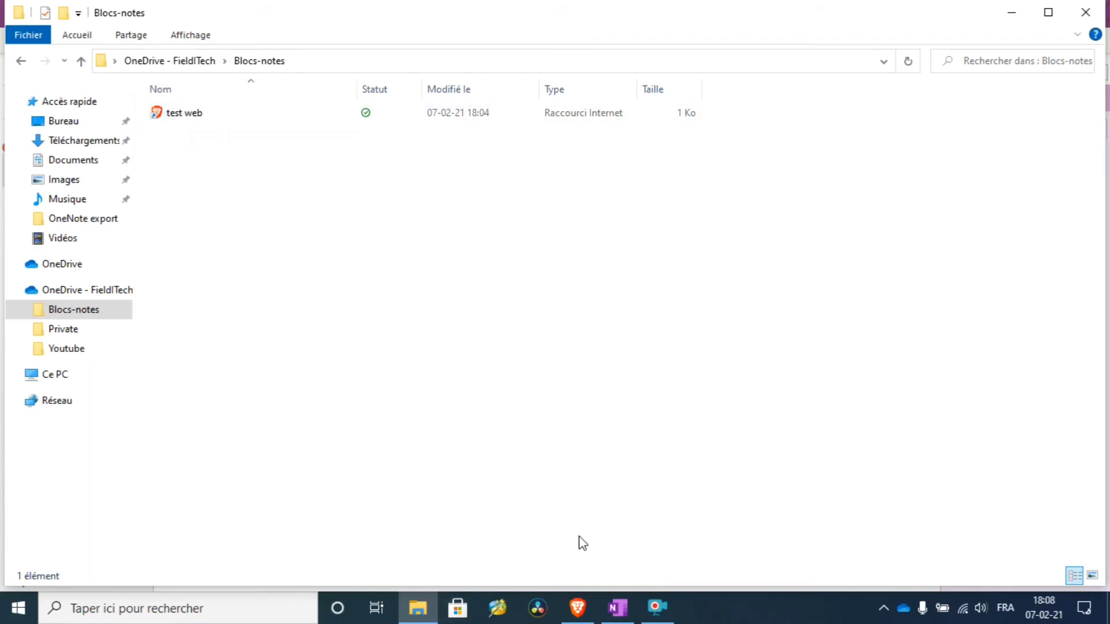
click(587, 601)
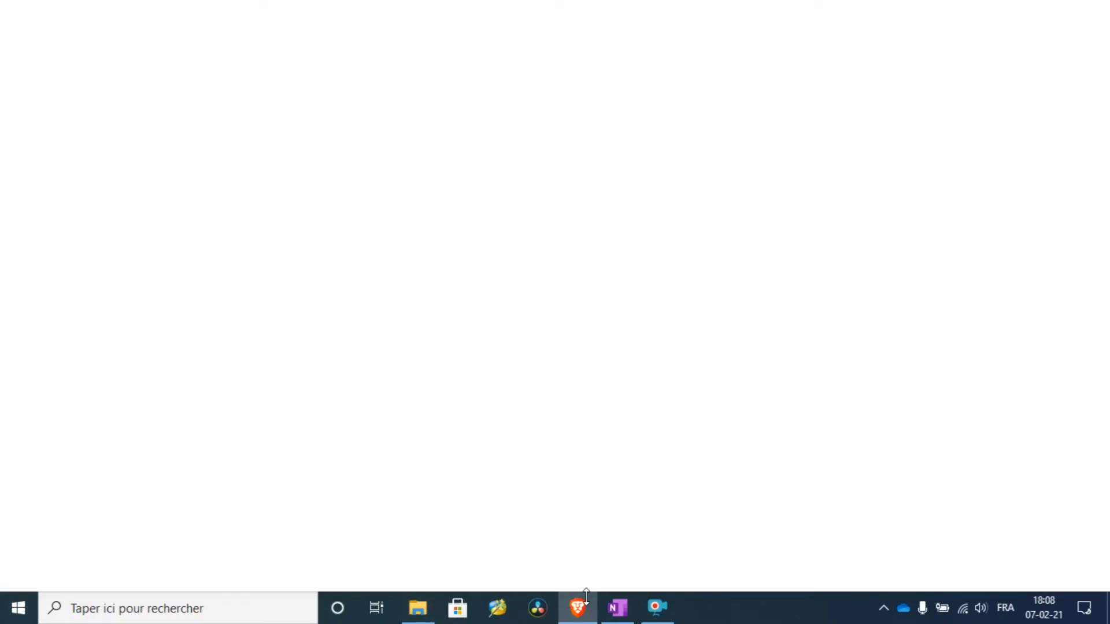
click(100, 8)
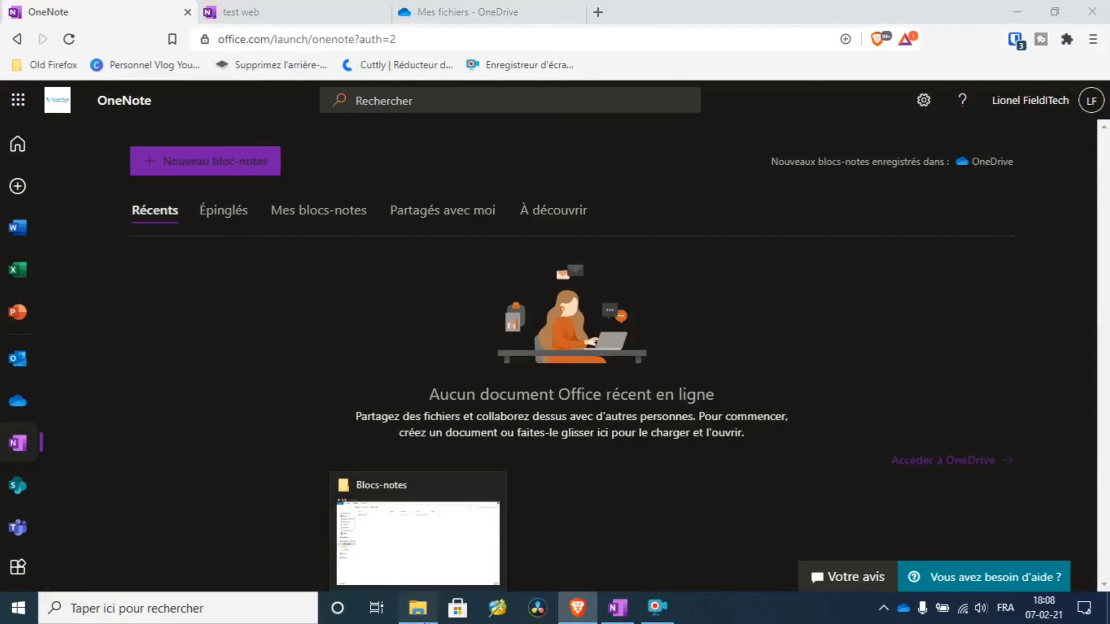
click(417, 609)
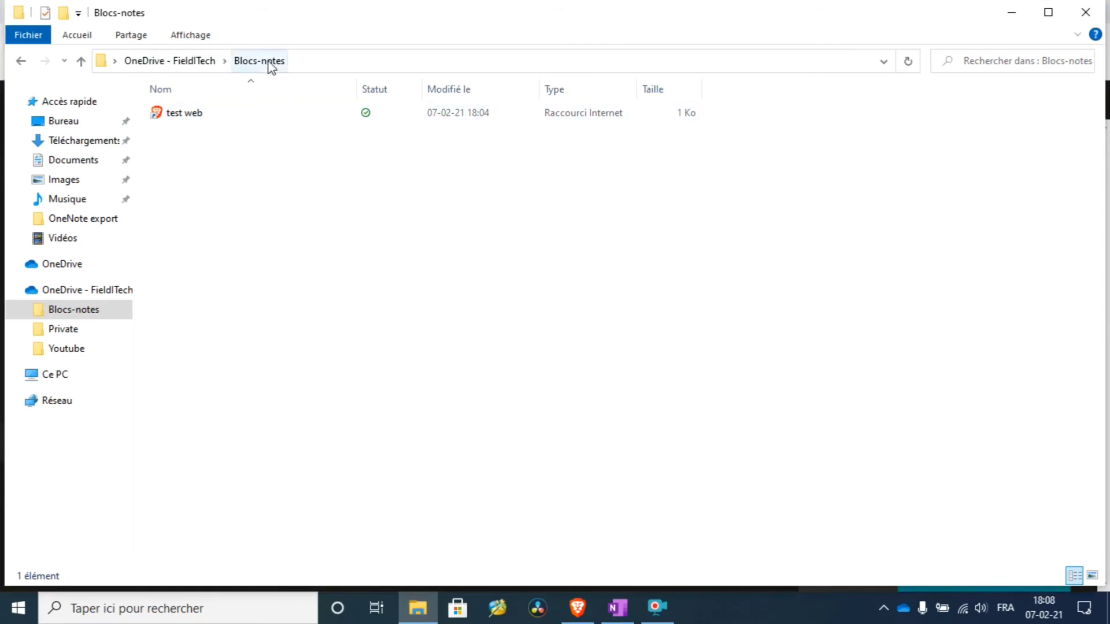
click(172, 119)
click(329, 372)
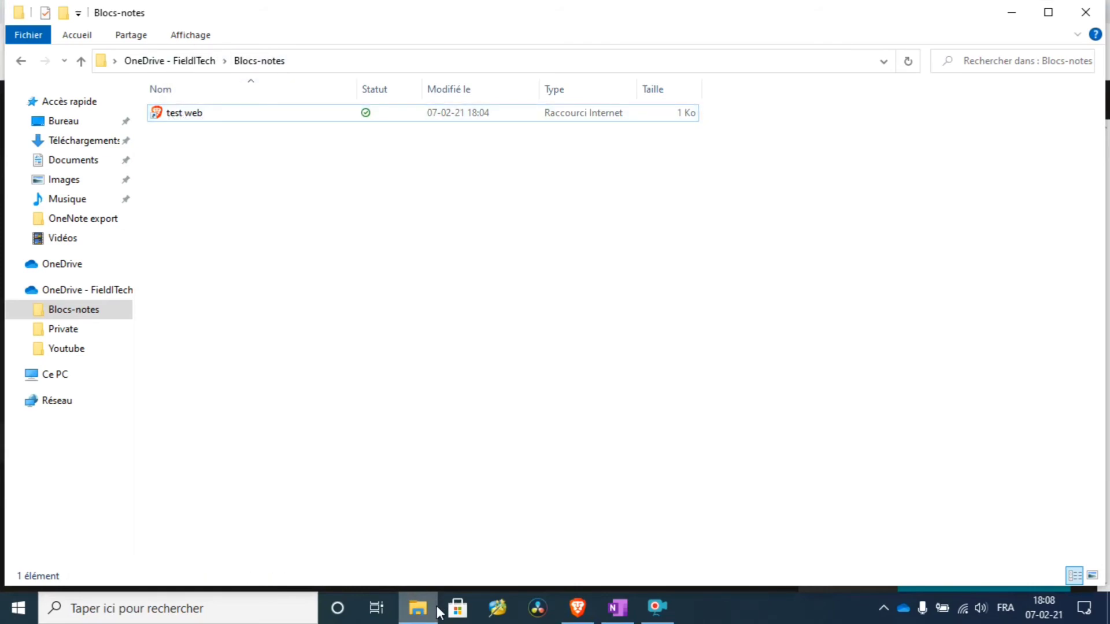
Step: Open OneDrive on the web, view the available actions for the test online notebook, and return to desktop OneNote
click(431, 606)
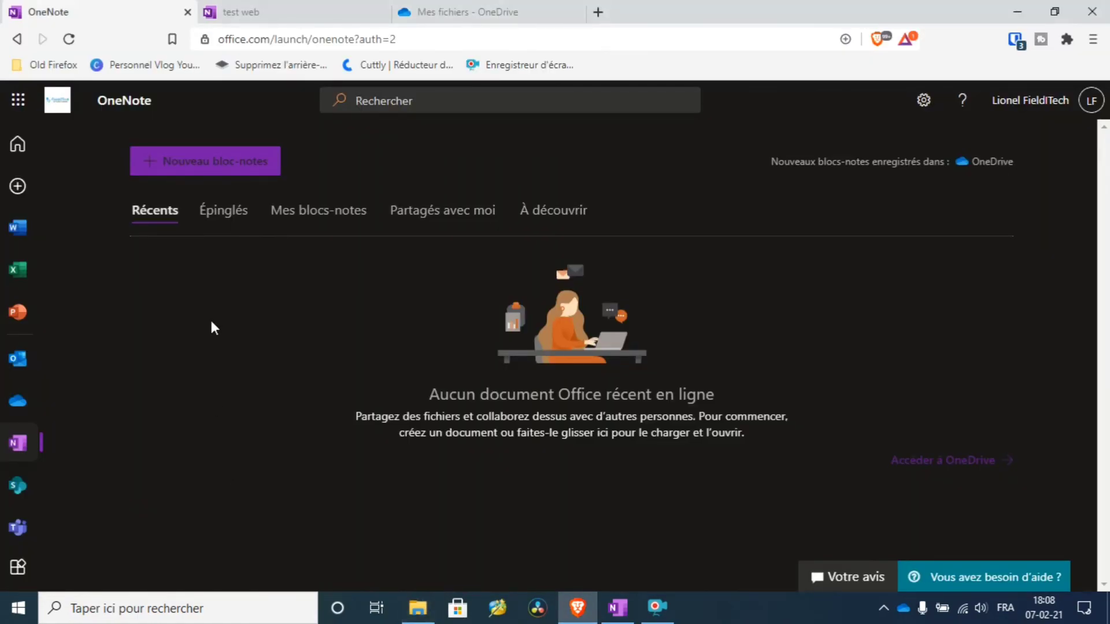
click(18, 402)
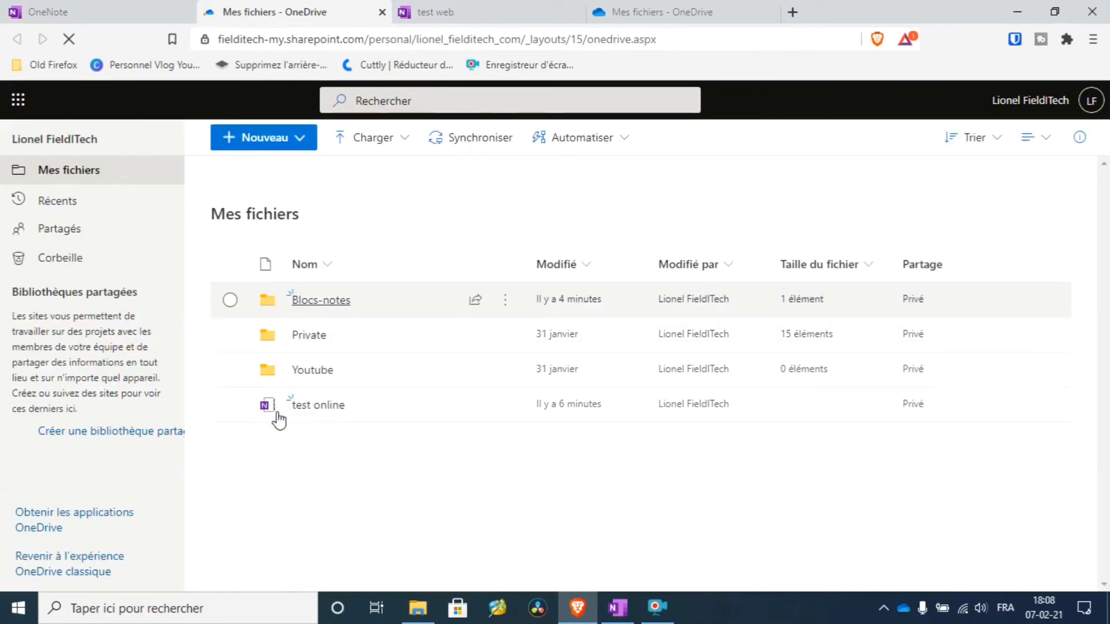
click(312, 409)
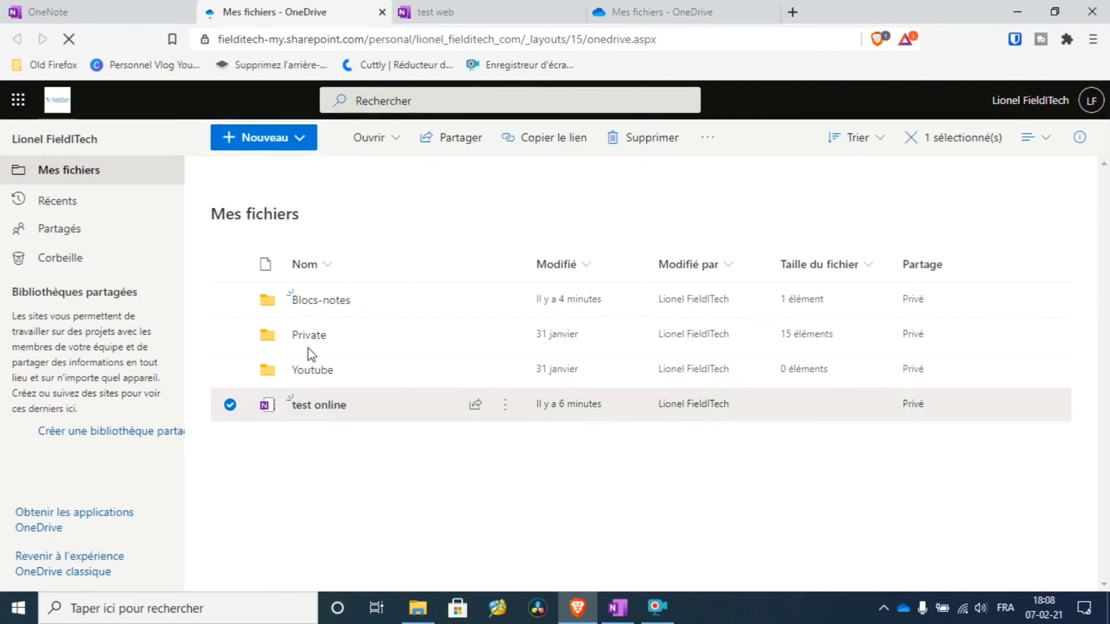
right_click(298, 406)
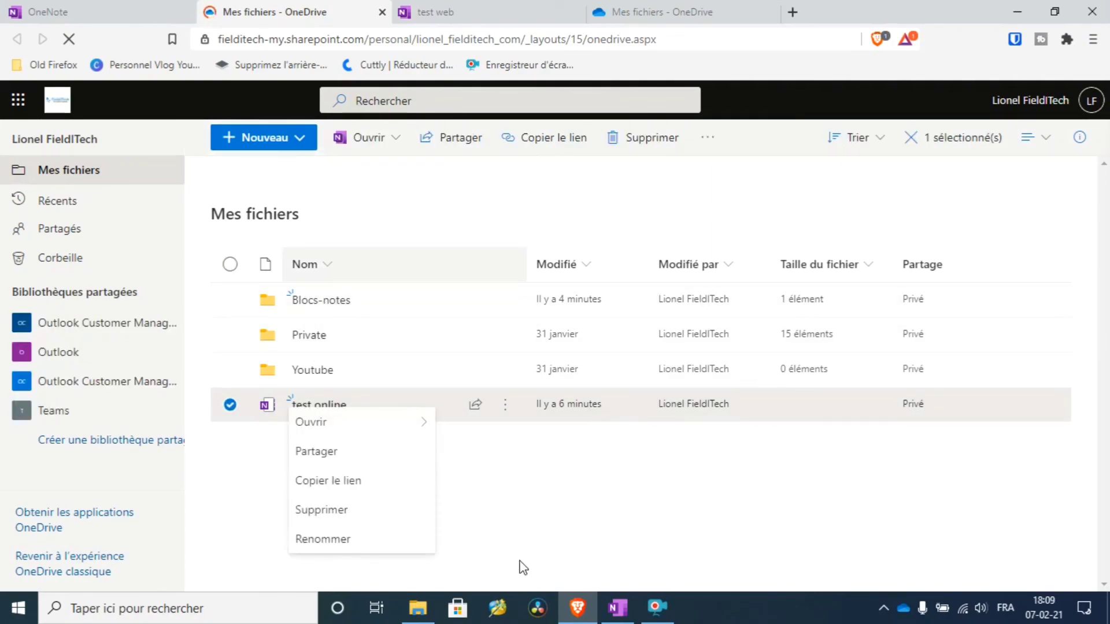
click(617, 607)
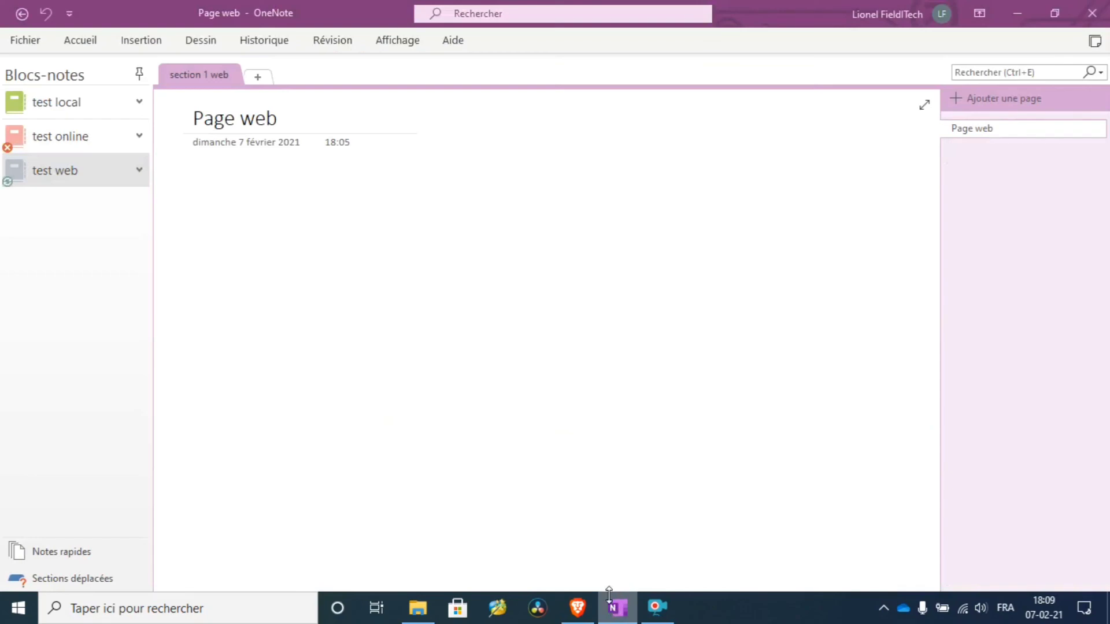